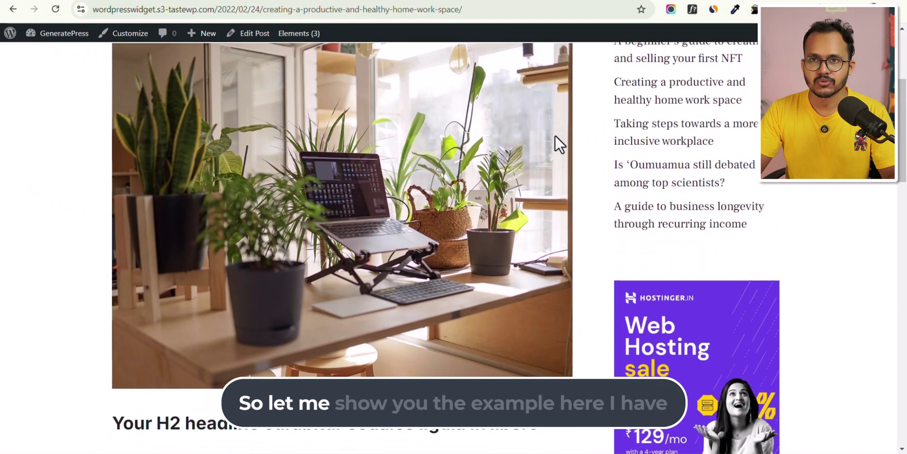
# Go to the WordPress admin dashboard.
pyautogui.scroll(2, 555, 134)
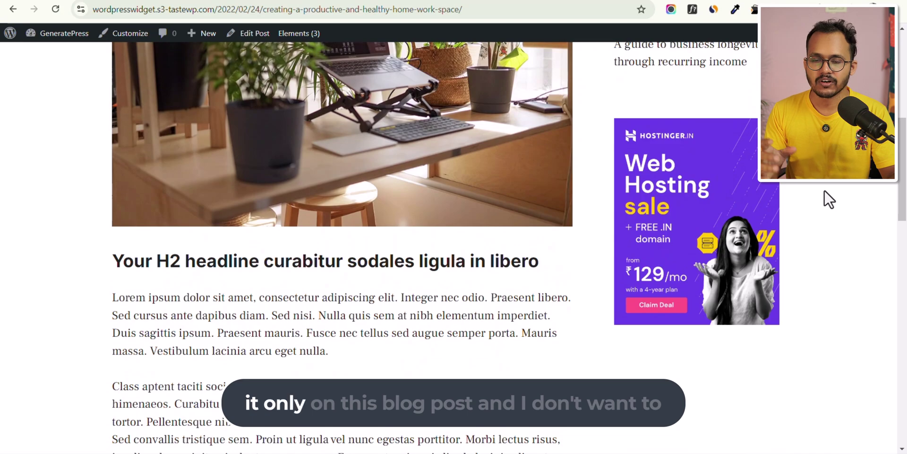
pyautogui.scroll(5, 420, 174)
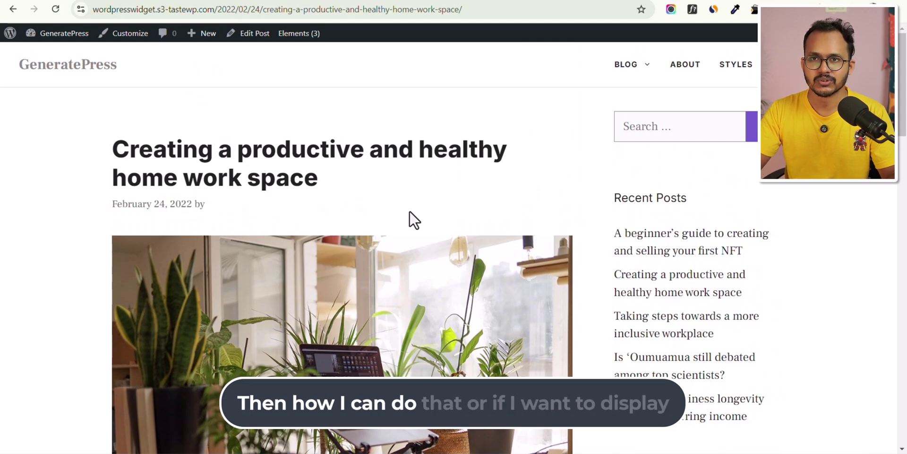
pyautogui.scroll(-6, 496, 276)
pyautogui.scroll(-1, 529, 261)
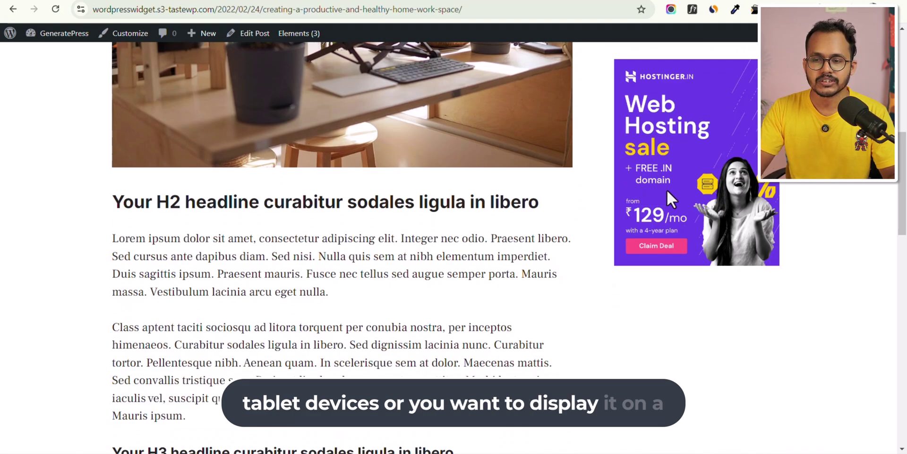
pyautogui.scroll(1, 675, 199)
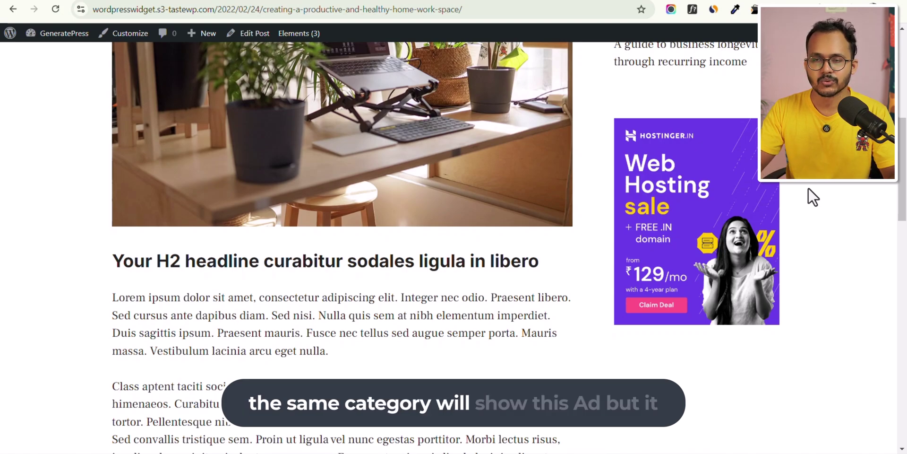
pyautogui.scroll(1, 780, 257)
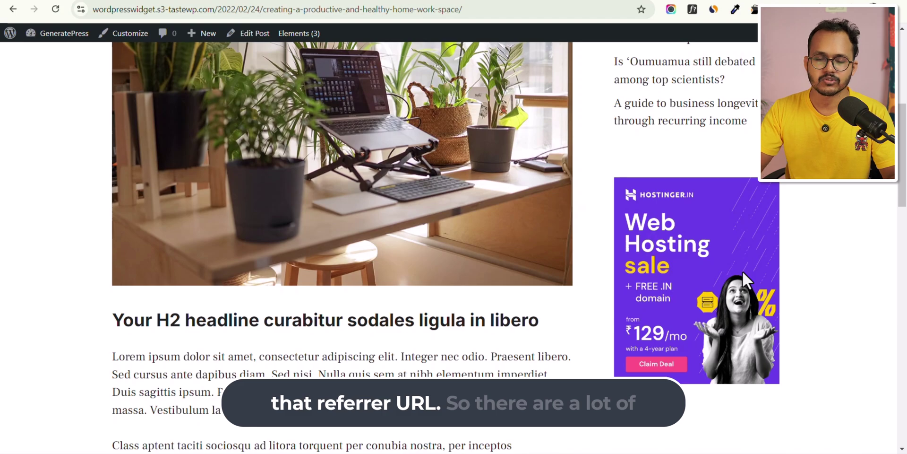
pyautogui.scroll(3, 756, 283)
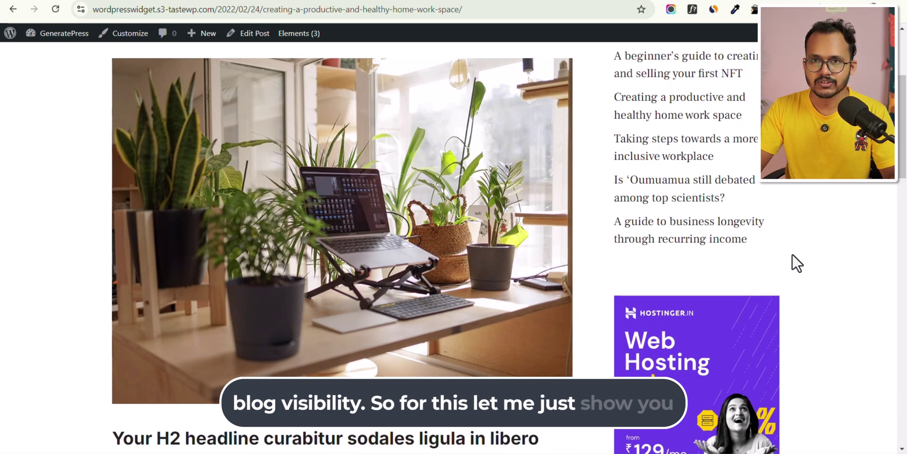
pyautogui.scroll(3, 386, 202)
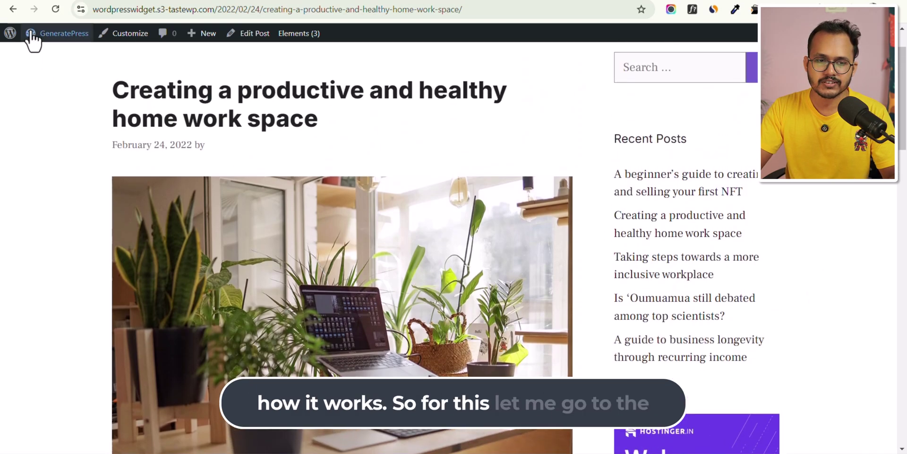
pyautogui.moveTo(34, 34)
pyautogui.click(47, 54)
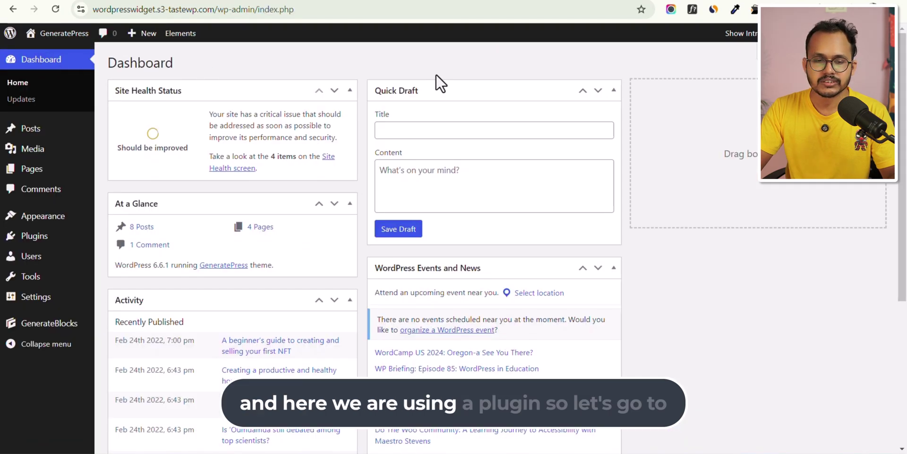
# Search the Add New Plugin page for 'block visibility'.
pyautogui.moveTo(26, 260)
pyautogui.moveTo(56, 241)
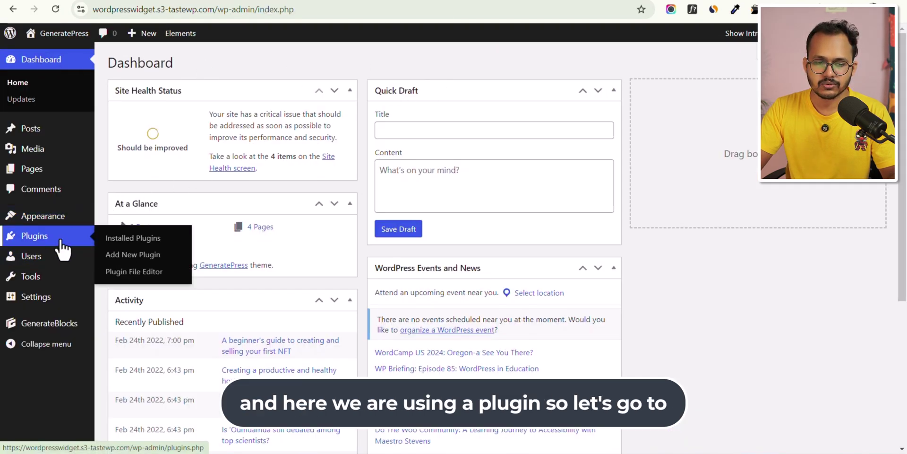
pyautogui.click(126, 255)
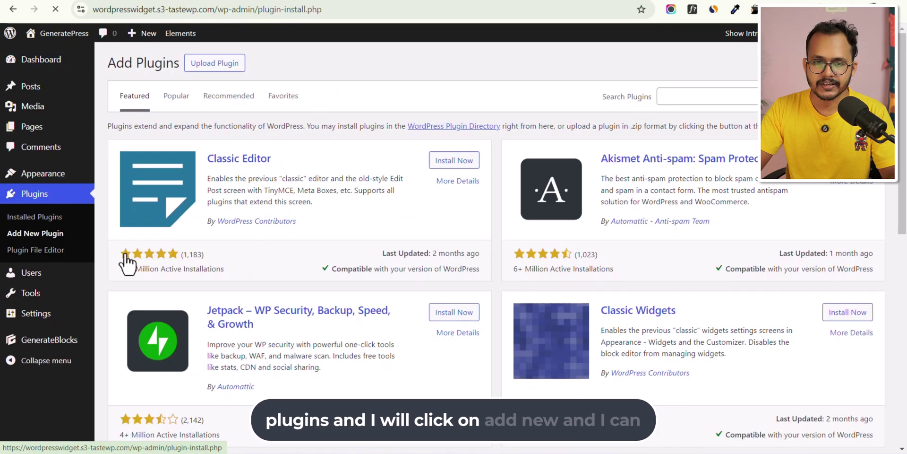
pyautogui.click(716, 101)
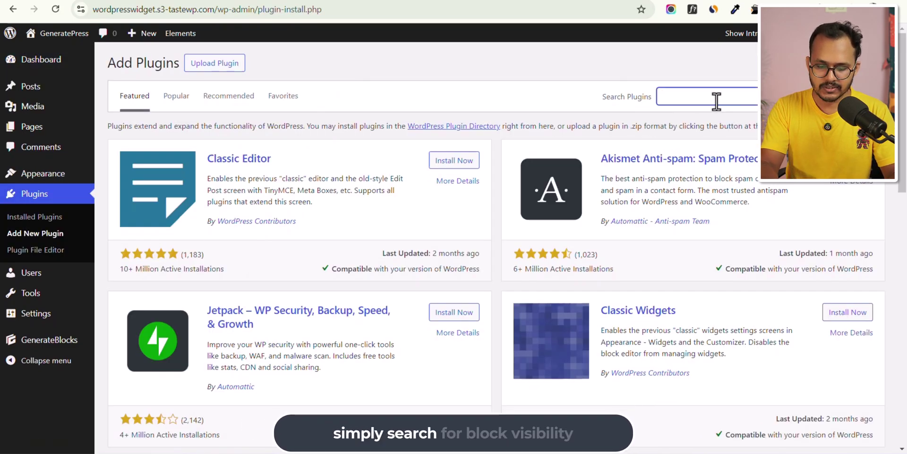
pyautogui.write('block visibility')
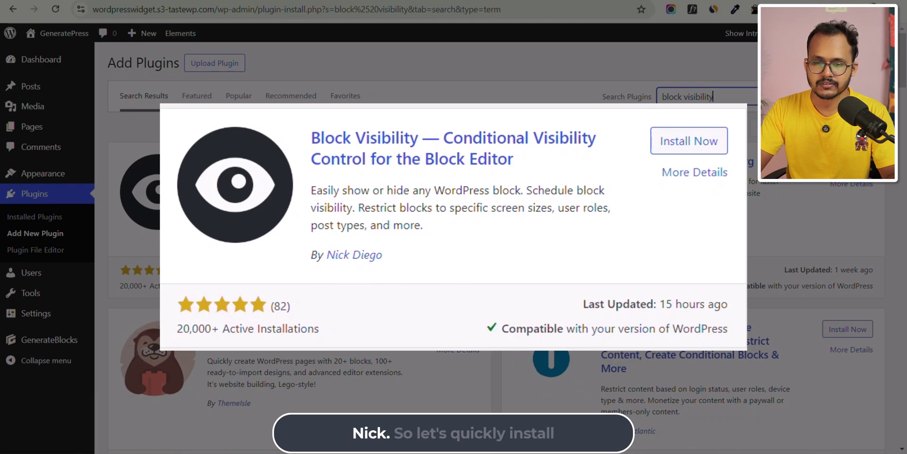
# Install and activate Block Visibility, then open its General Settings page.
pyautogui.click(691, 128)
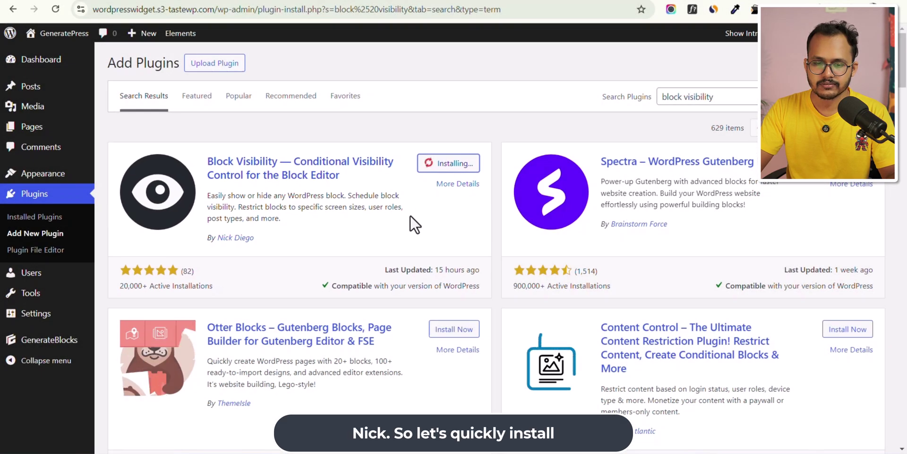
pyautogui.click(458, 165)
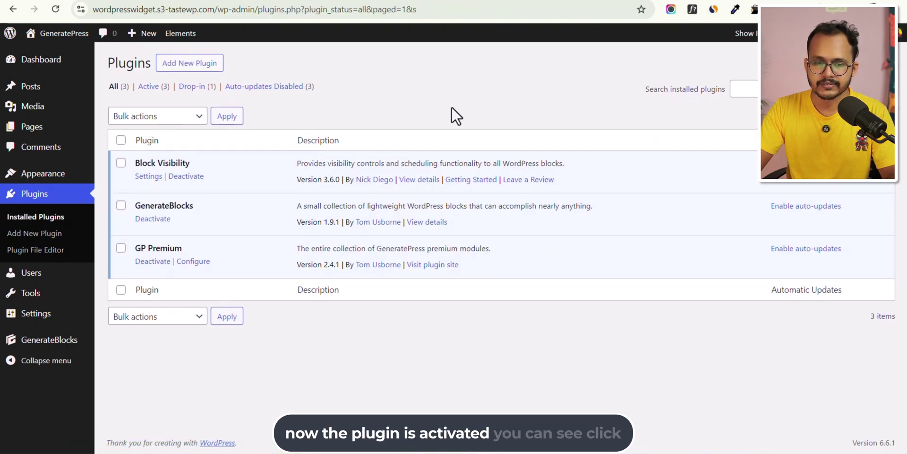
pyautogui.click(142, 176)
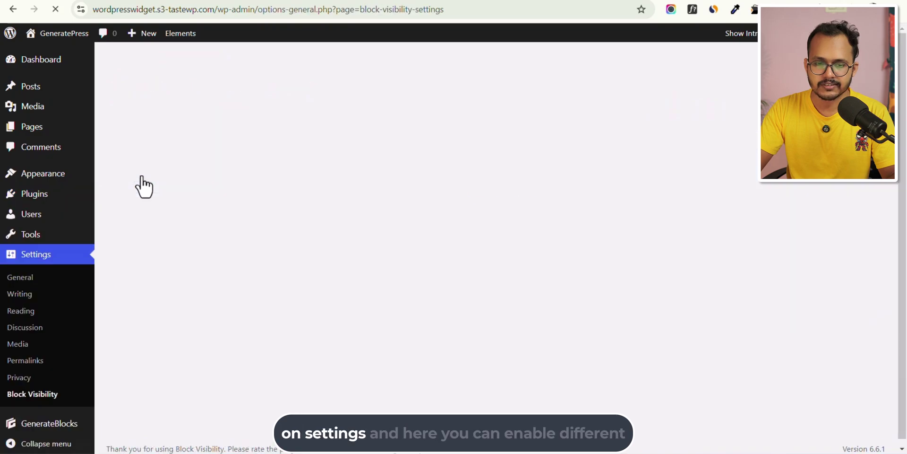
pyautogui.scroll(-14, 332, 189)
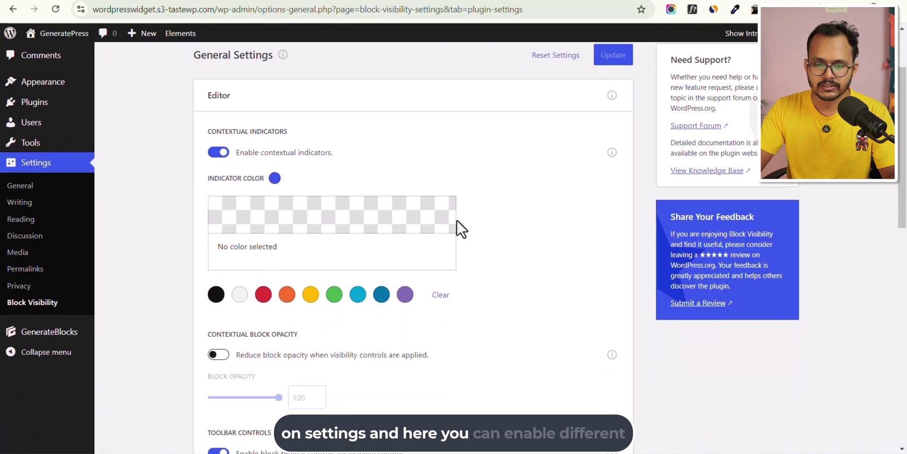
pyautogui.scroll(14, 492, 250)
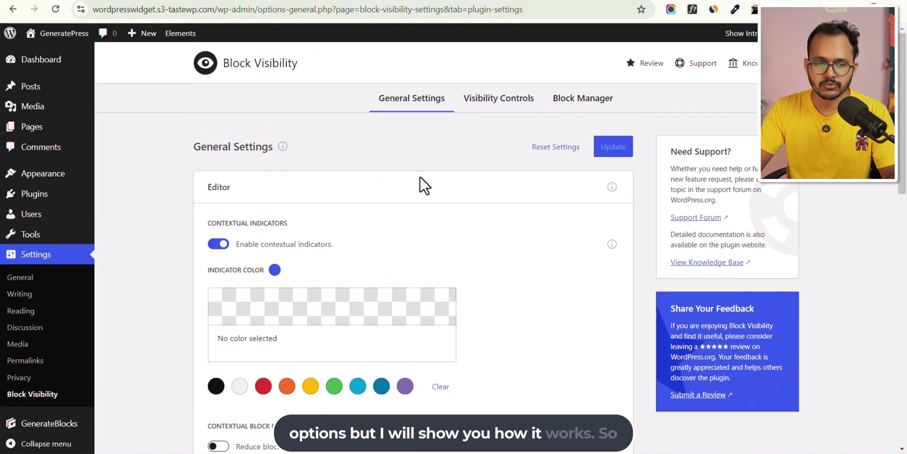
# Select the Hostinger banner image block in the Widgets editor.
pyautogui.moveTo(41, 179)
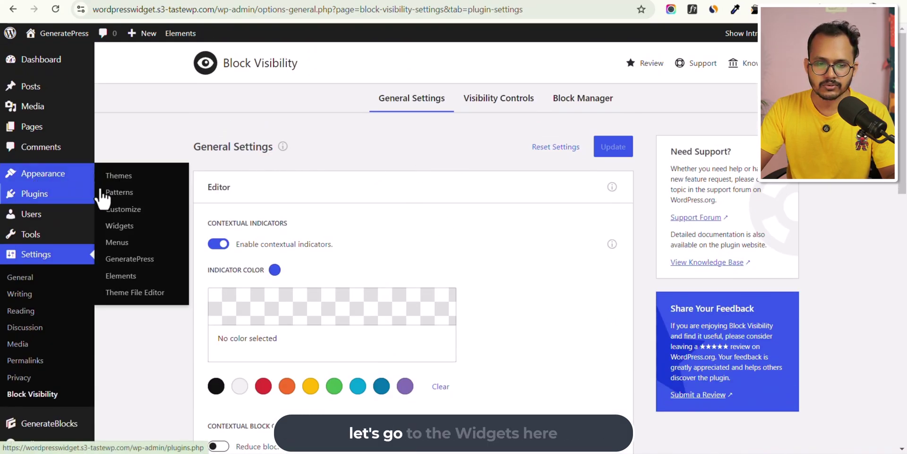
pyautogui.click(117, 227)
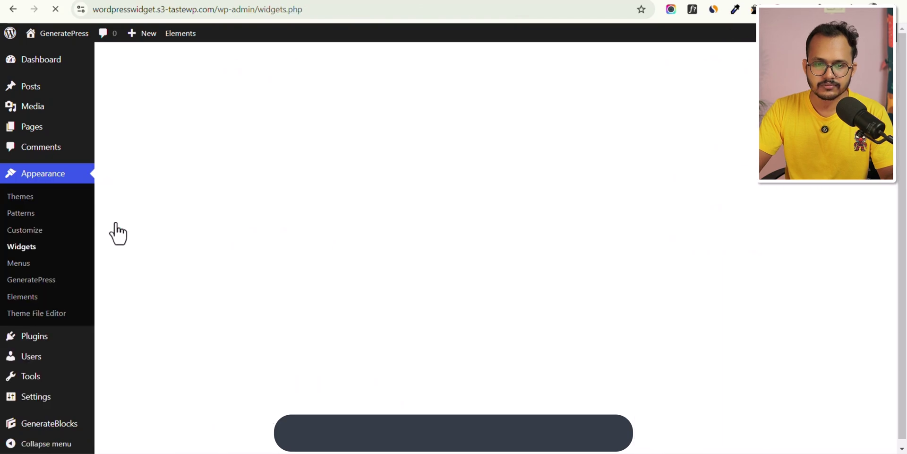
pyautogui.scroll(-4, 537, 335)
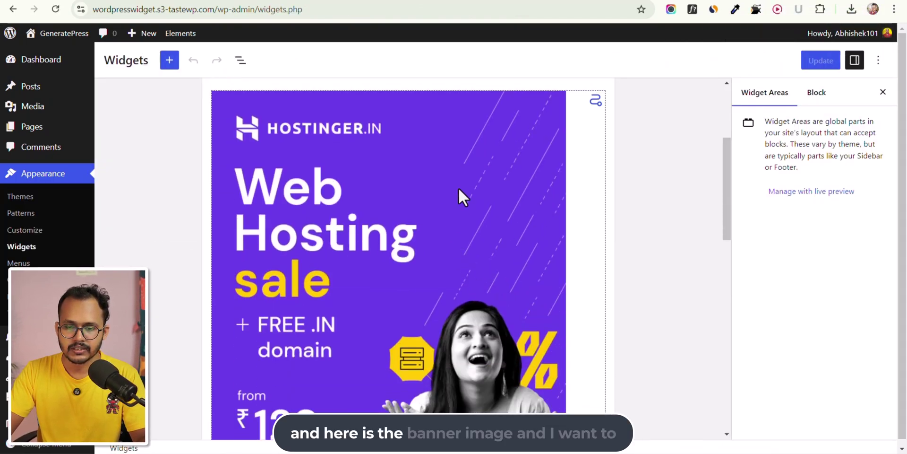
pyautogui.click(490, 175)
pyautogui.scroll(2, 501, 199)
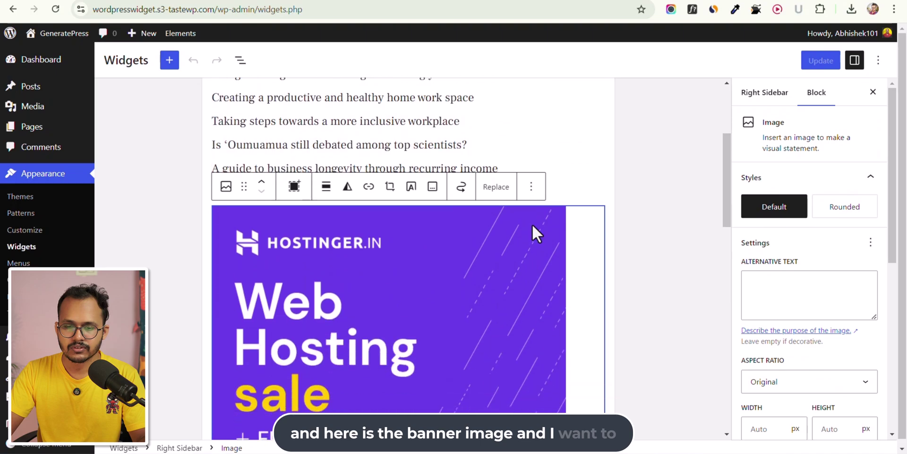
pyautogui.scroll(-6, 822, 297)
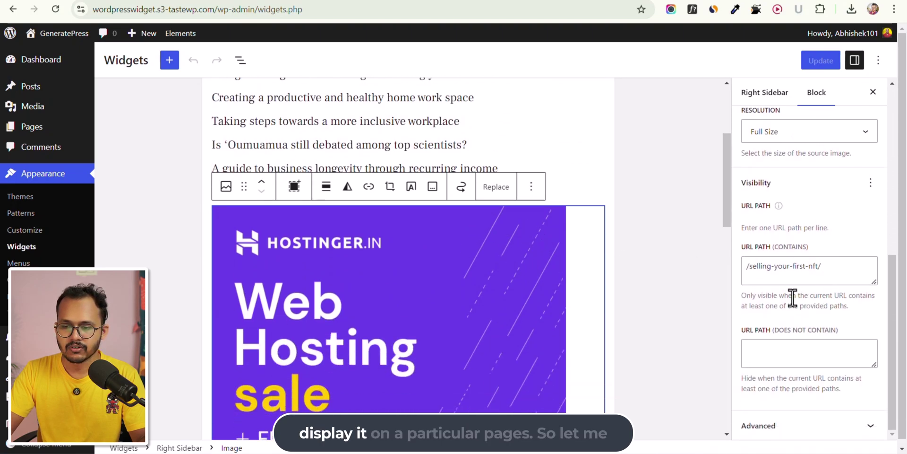
# Clear the /selling-your-first-nft/ URL path value and remove the URL Path control.
pyautogui.tripleClick(792, 264)
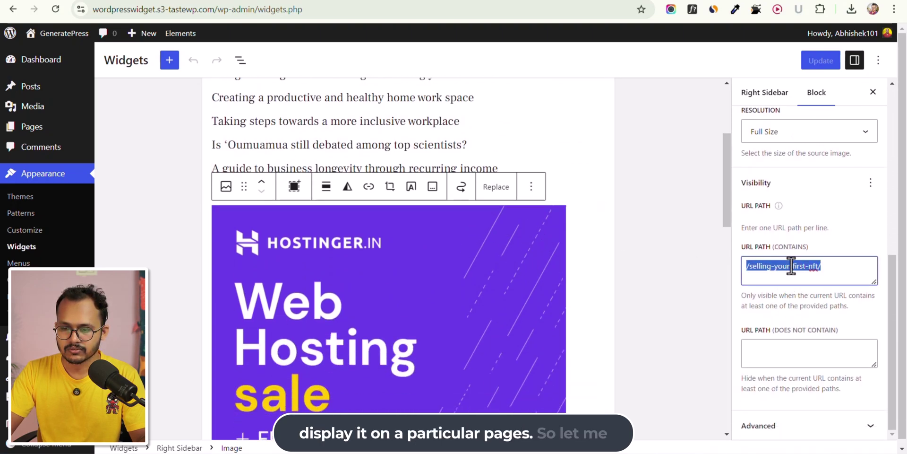
pyautogui.press('BackSpace')
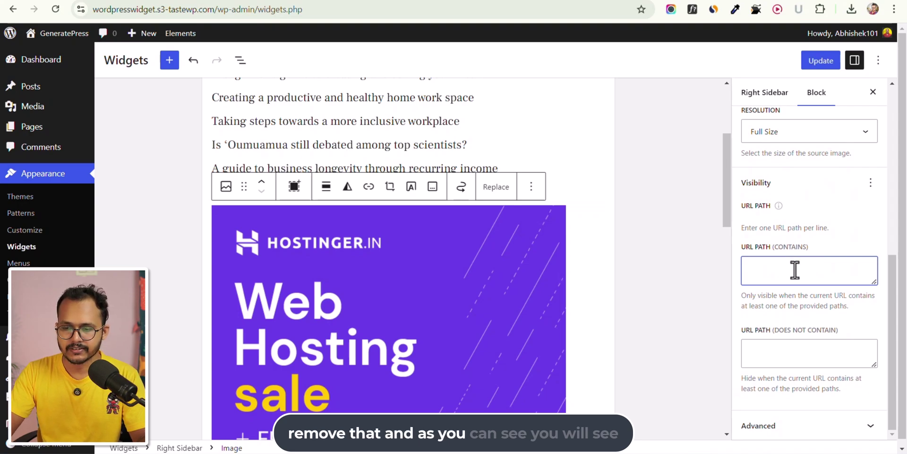
pyautogui.click(870, 183)
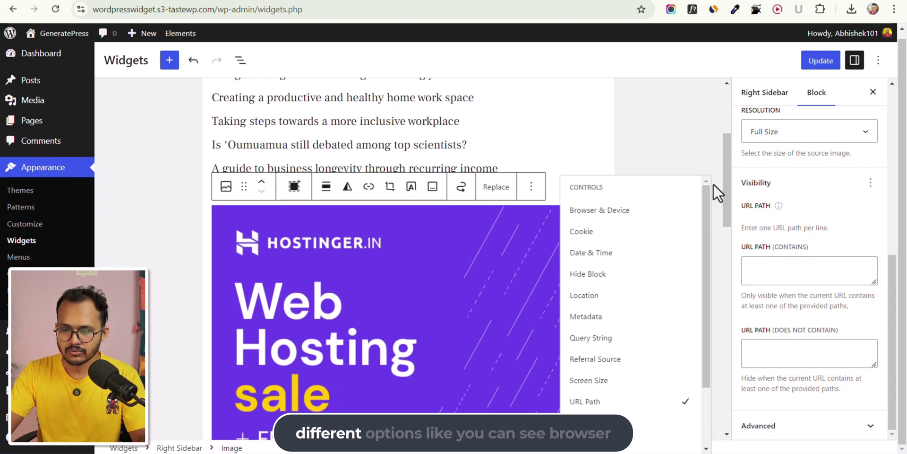
pyautogui.scroll(-2, 599, 345)
pyautogui.scroll(2, 610, 265)
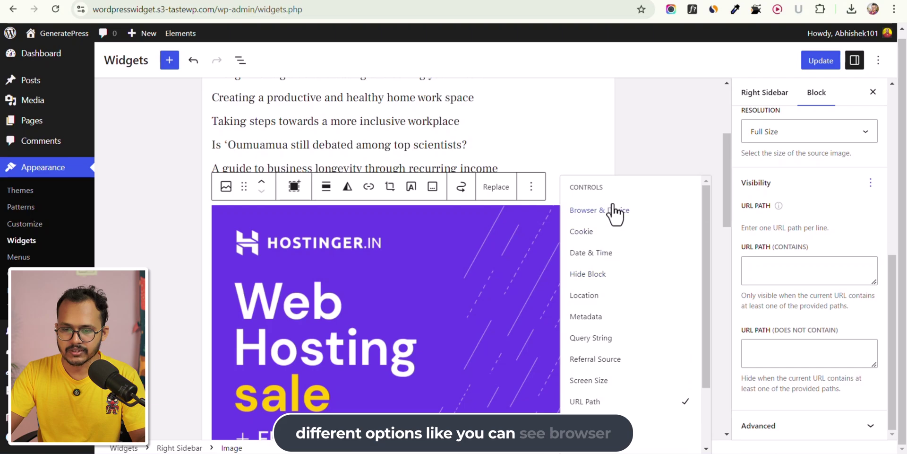
pyautogui.click(637, 403)
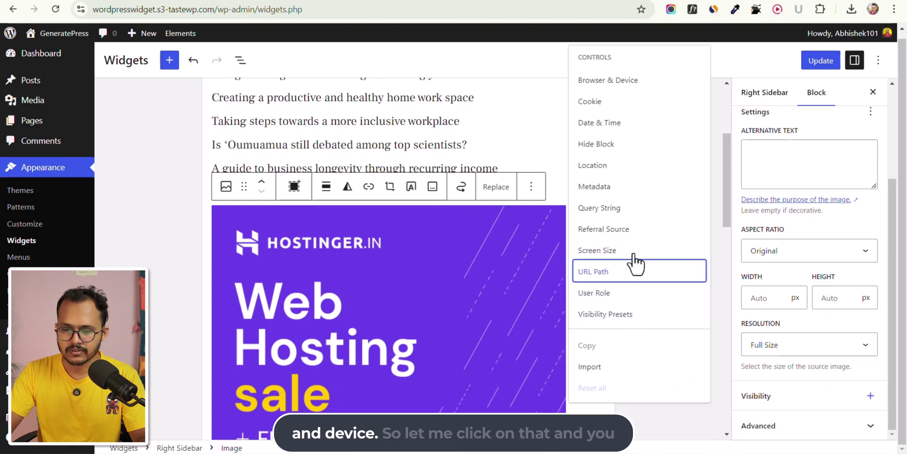
# Add a Browser & Device control with a Platform rule for Android and iOS.
pyautogui.click(622, 80)
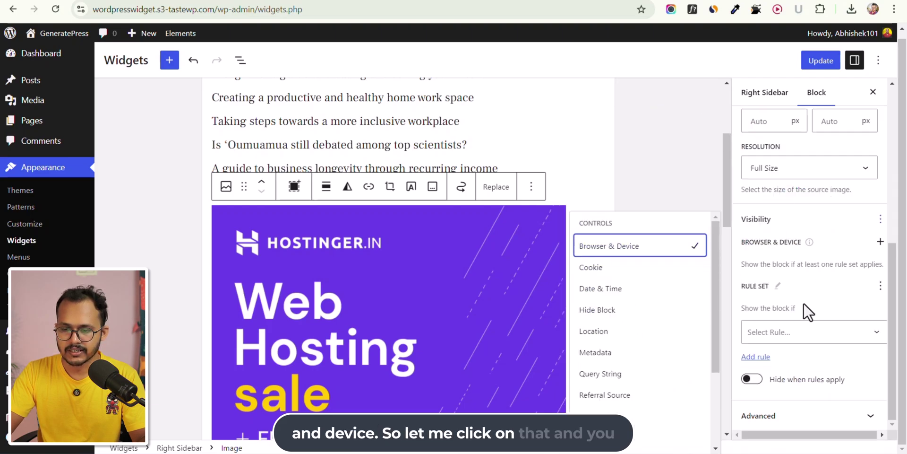
pyautogui.click(791, 332)
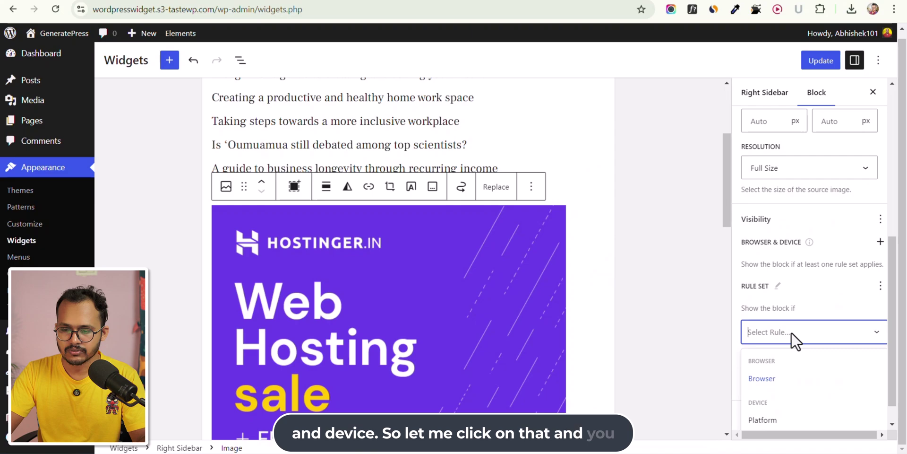
pyautogui.click(776, 425)
pyautogui.click(783, 367)
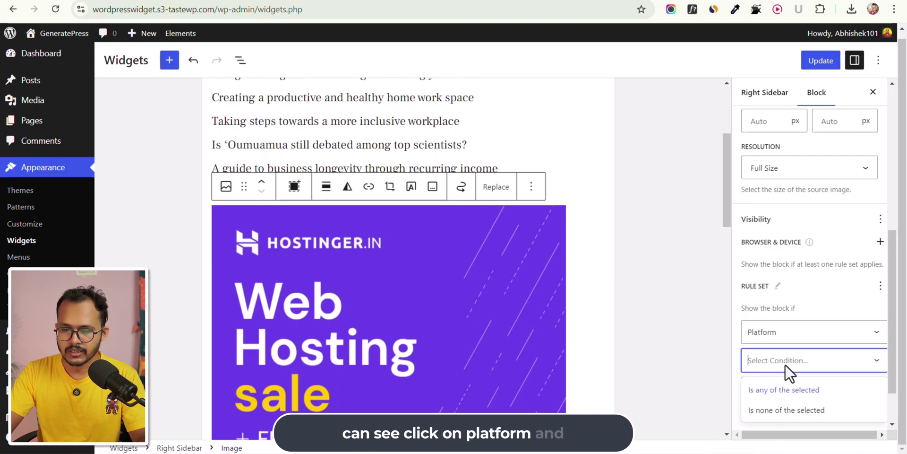
pyautogui.click(792, 362)
pyautogui.click(790, 361)
pyautogui.click(783, 392)
pyautogui.click(777, 395)
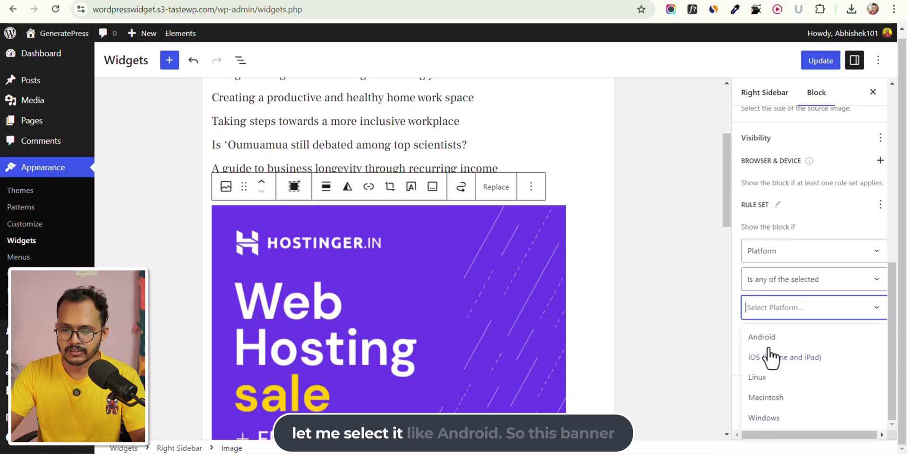
pyautogui.click(769, 337)
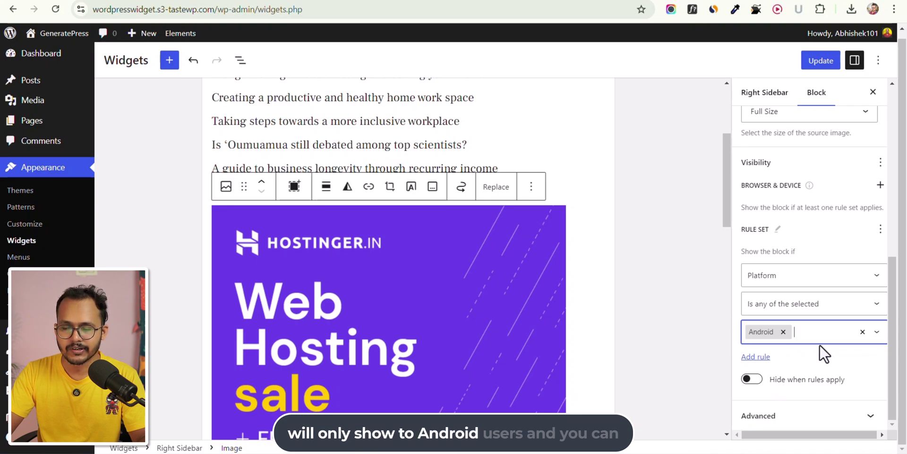
pyautogui.click(809, 330)
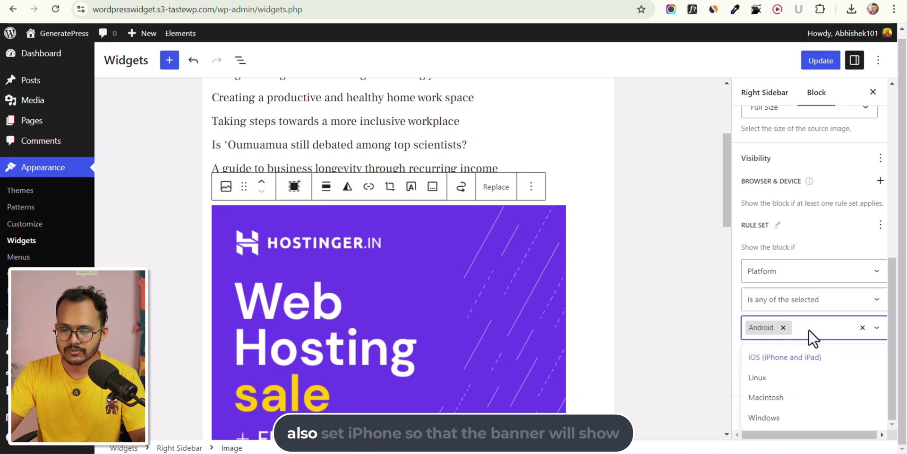
pyautogui.click(784, 357)
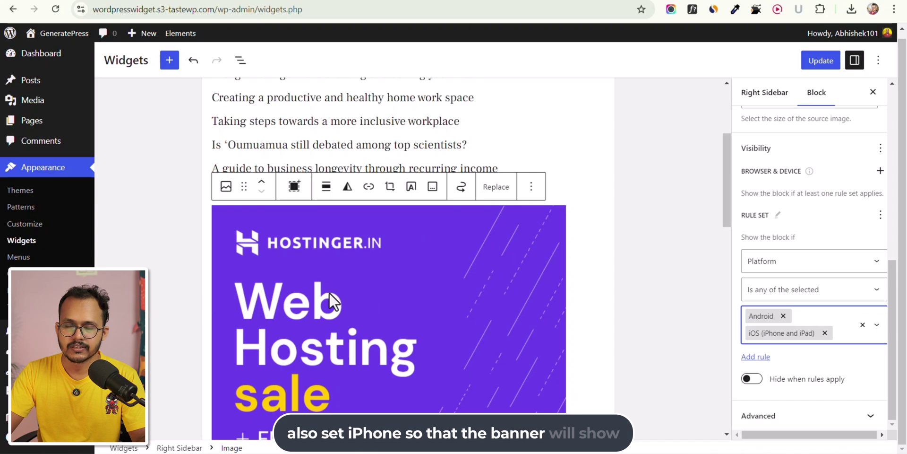
# Change the rule to Device Type Is Mobile and enable Hide when rules apply.
pyautogui.click(790, 261)
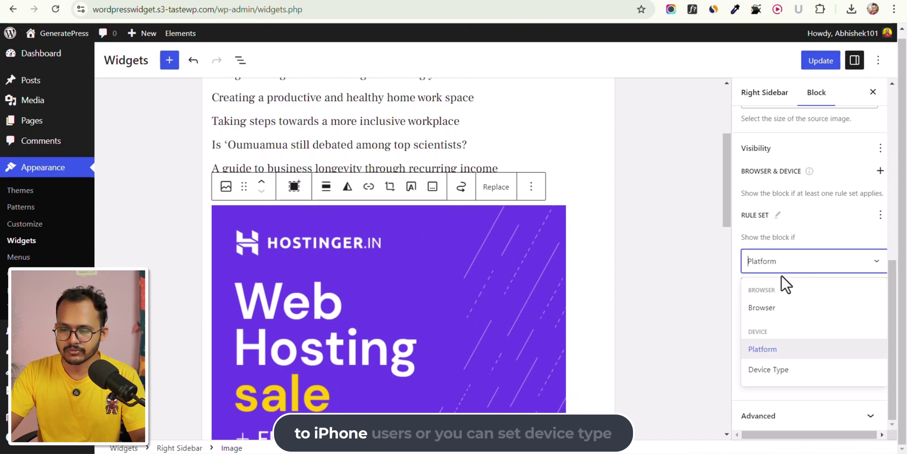
pyautogui.click(781, 370)
pyautogui.click(787, 331)
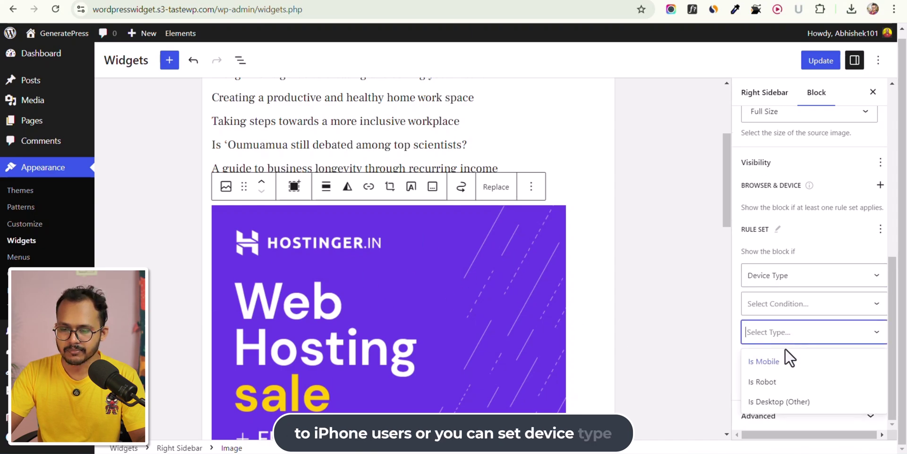
pyautogui.click(761, 362)
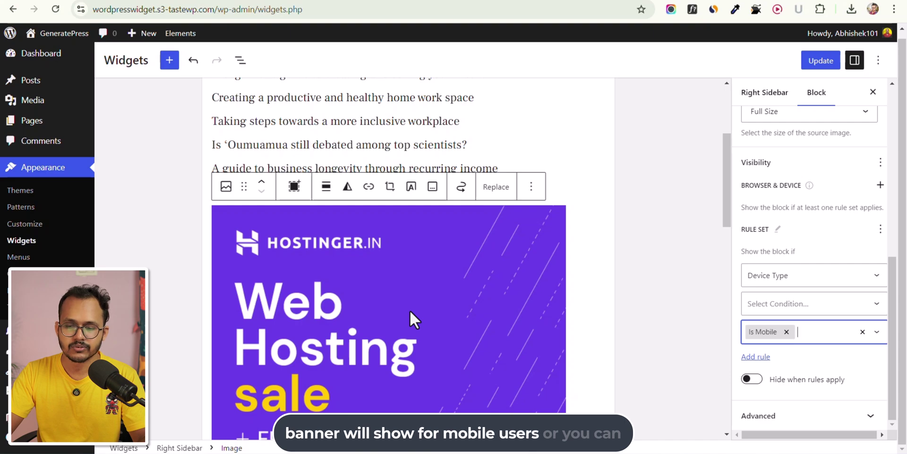
pyautogui.click(756, 380)
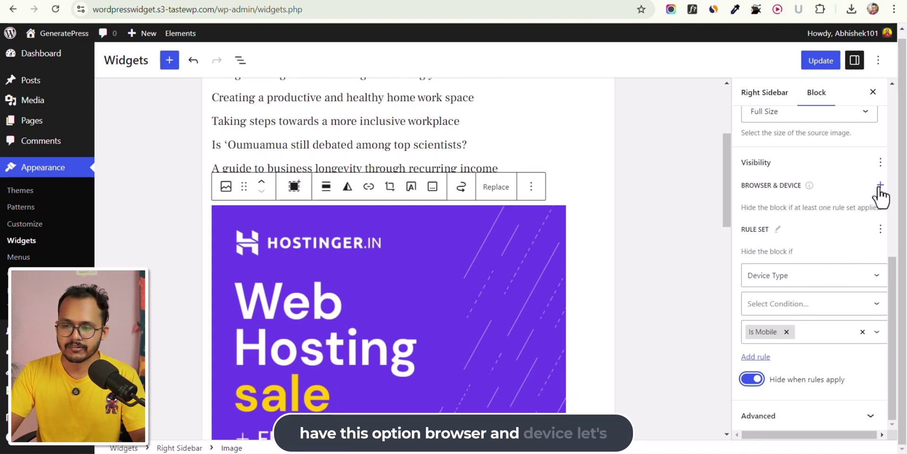
pyautogui.click(881, 164)
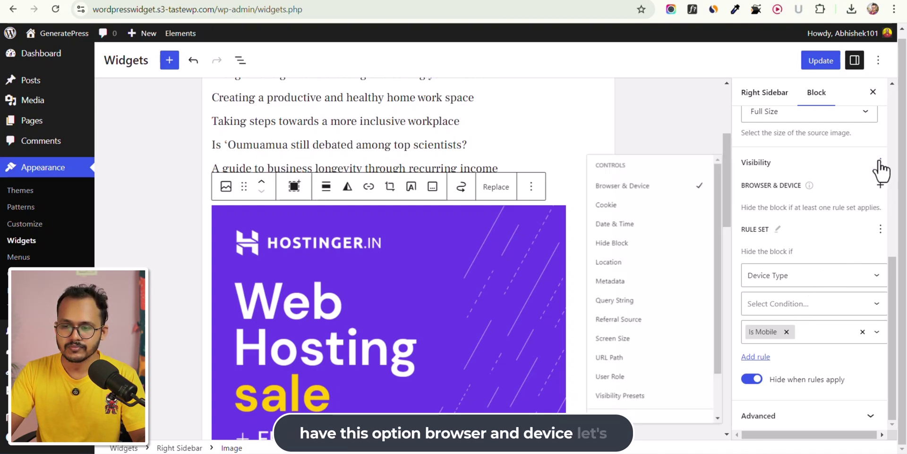
# Switch off Browser & Device, add Date & Time, then switch Date & Time off too.
pyautogui.click(615, 201)
pyautogui.click(610, 123)
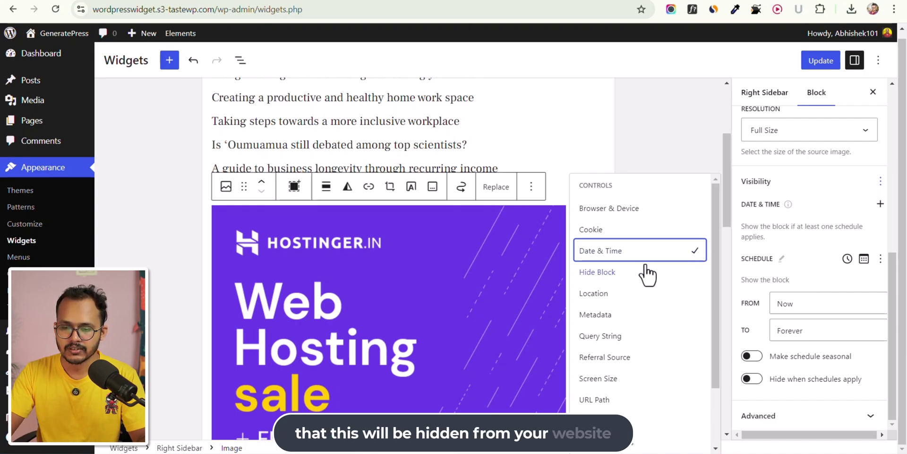
pyautogui.click(631, 255)
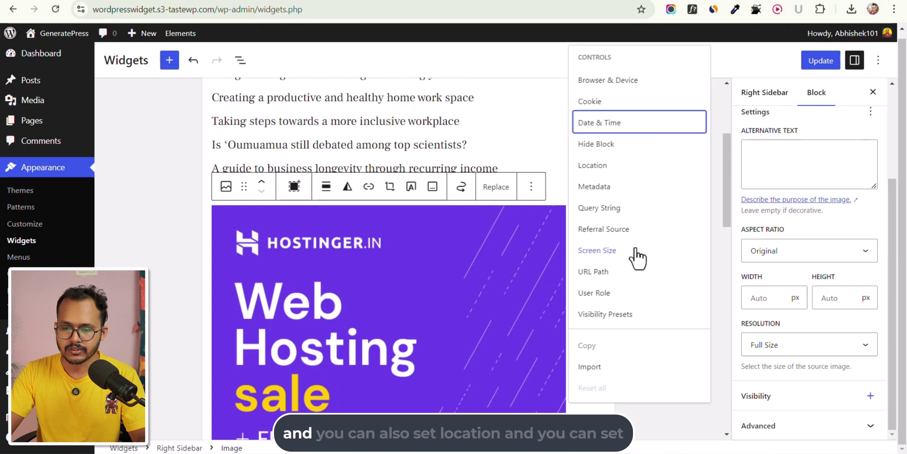
# Add a Location control with a Post Type rule, ending with only Page selected.
pyautogui.click(607, 176)
pyautogui.click(807, 332)
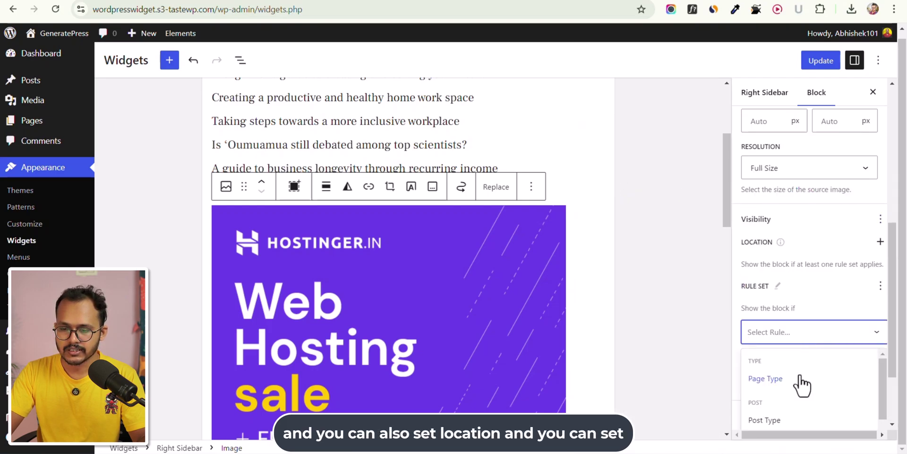
pyautogui.click(766, 421)
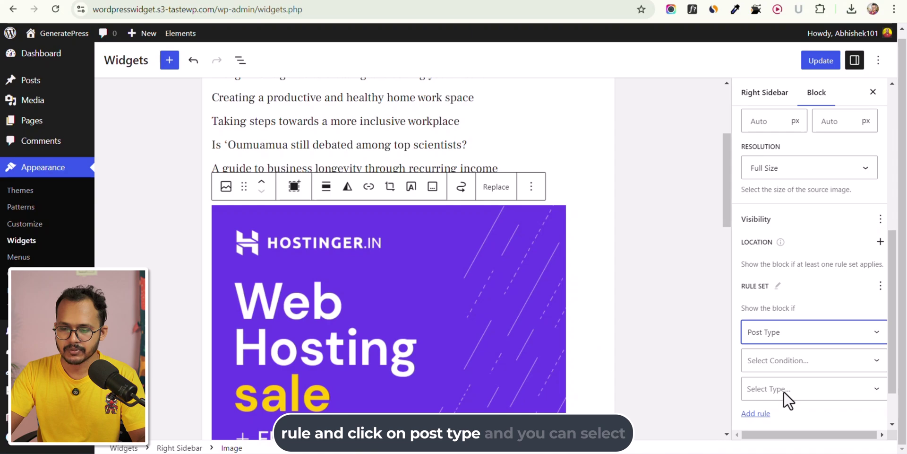
pyautogui.click(783, 391)
pyautogui.click(768, 428)
pyautogui.scroll(-1, 798, 373)
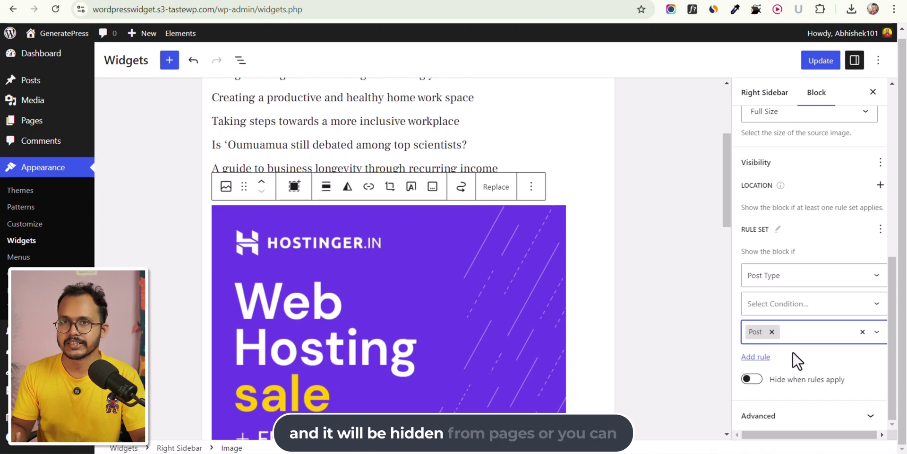
pyautogui.click(800, 333)
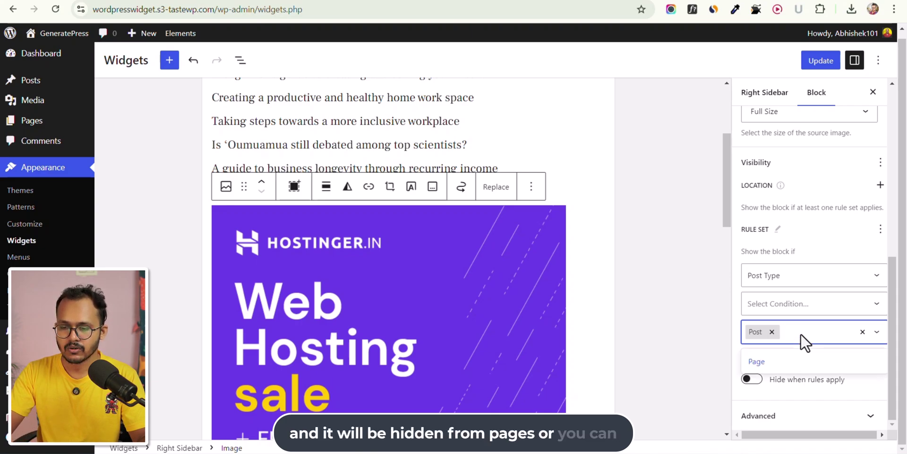
pyautogui.click(771, 363)
pyautogui.click(772, 331)
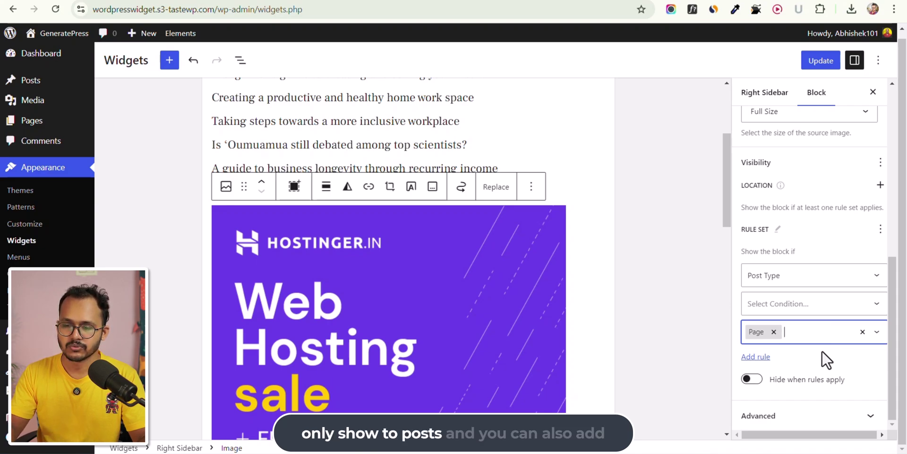
# Add a second rule to the Location rule set, then clear its rules.
pyautogui.click(756, 356)
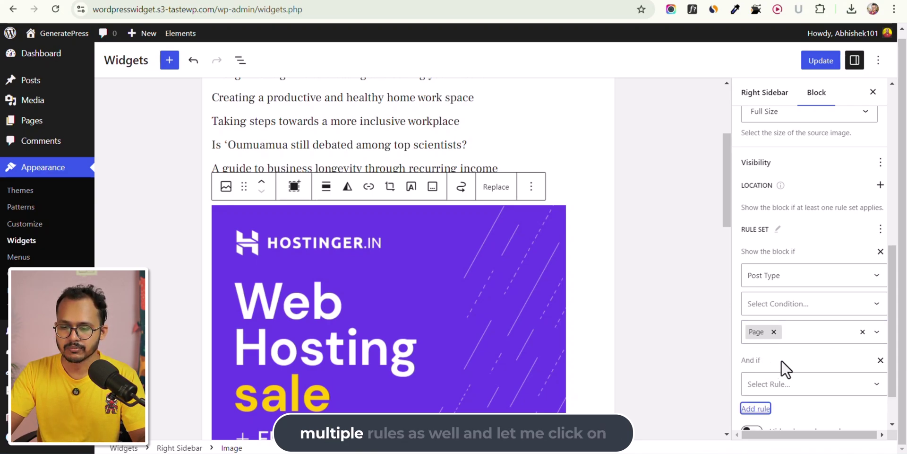
pyautogui.scroll(-1, 782, 359)
pyautogui.click(792, 339)
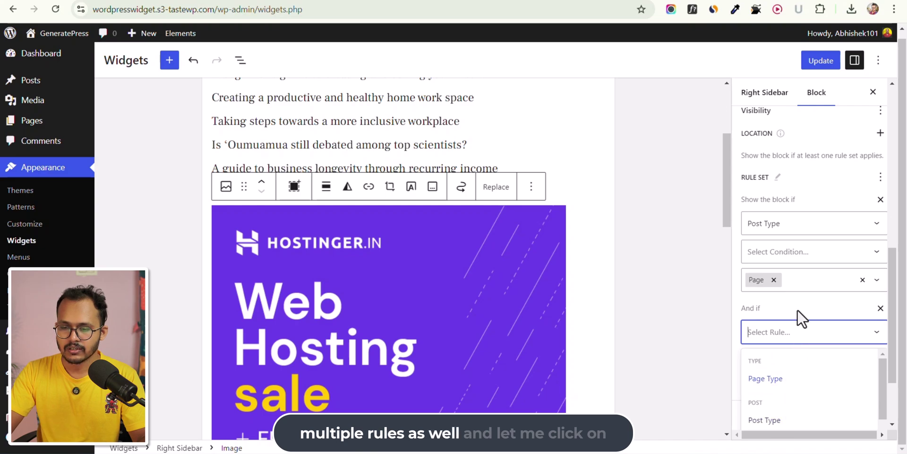
pyautogui.click(880, 200)
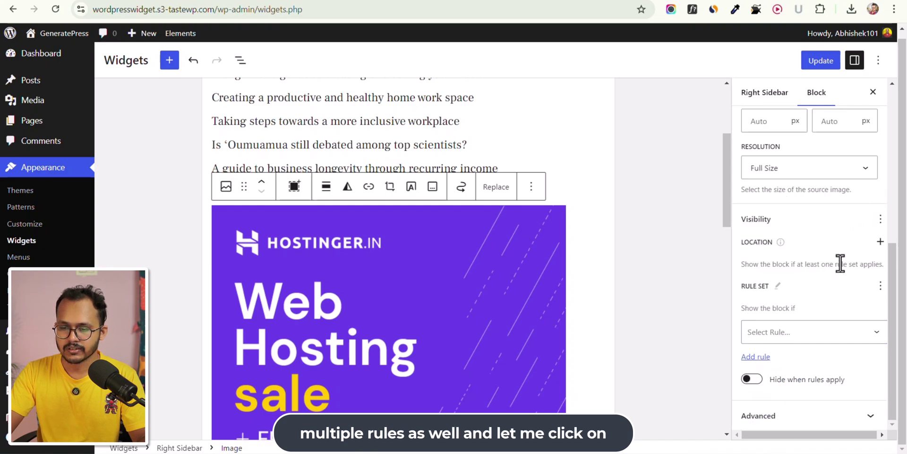
# Enable the URL Path control on the banner and focus its Contains box.
pyautogui.click(881, 218)
pyautogui.scroll(-3, 638, 357)
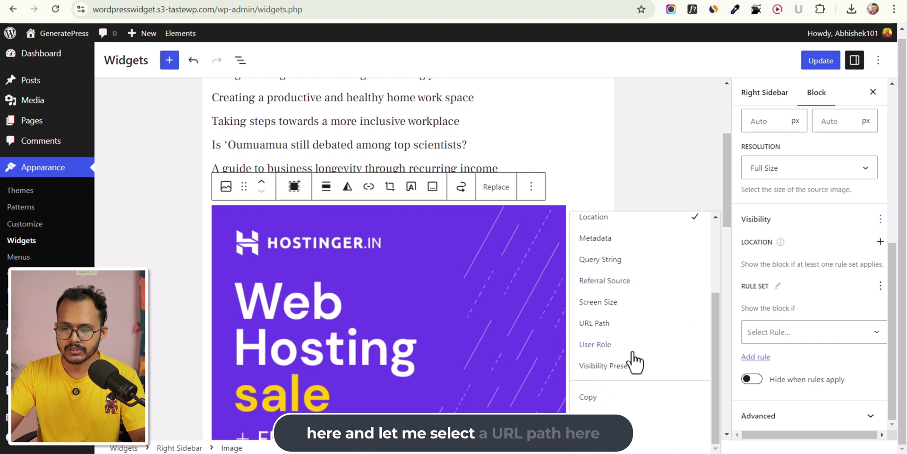
pyautogui.click(596, 323)
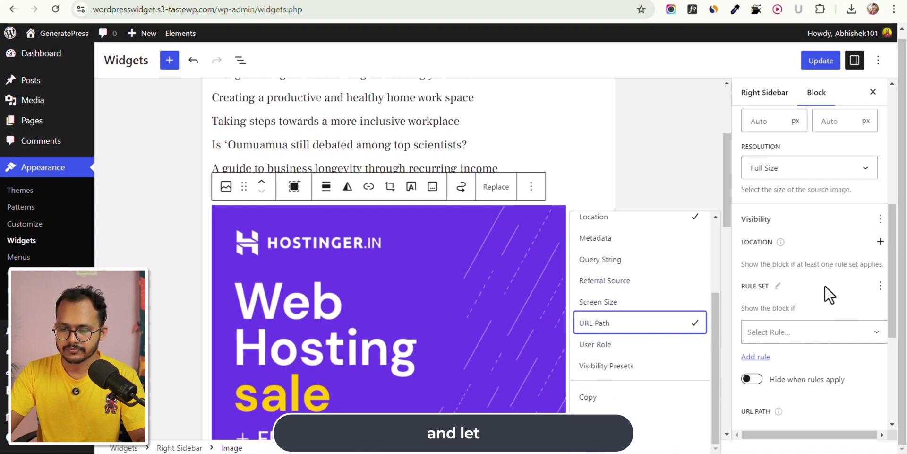
pyautogui.scroll(-3, 803, 298)
pyautogui.click(775, 354)
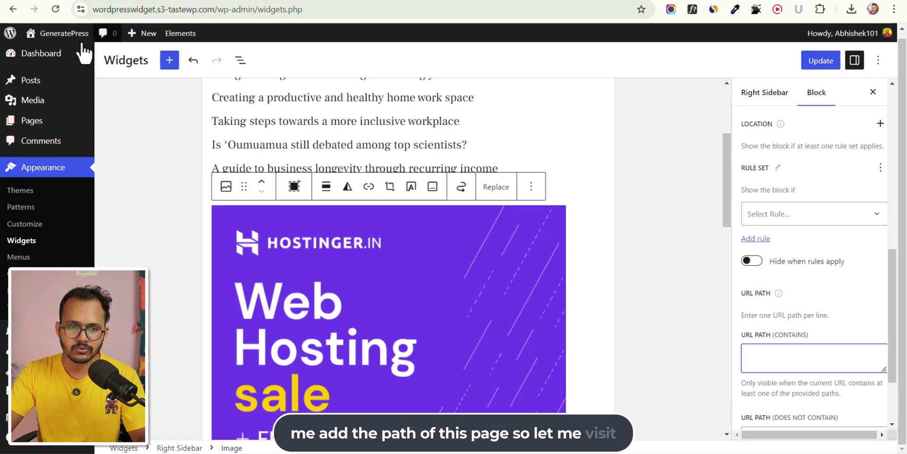
# Copy the home work space post's URL slug from the live site back into the Widgets editor.
pyautogui.rightClick(45, 56)
pyautogui.click(80, 67)
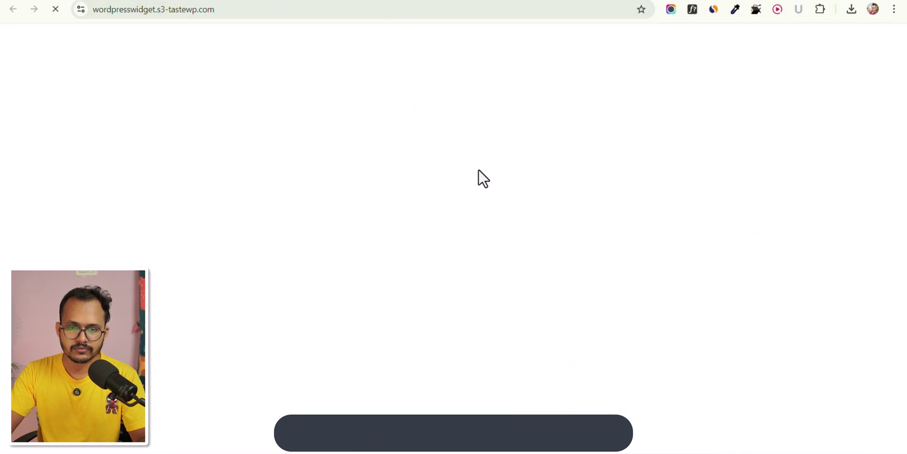
pyautogui.scroll(-10, 477, 208)
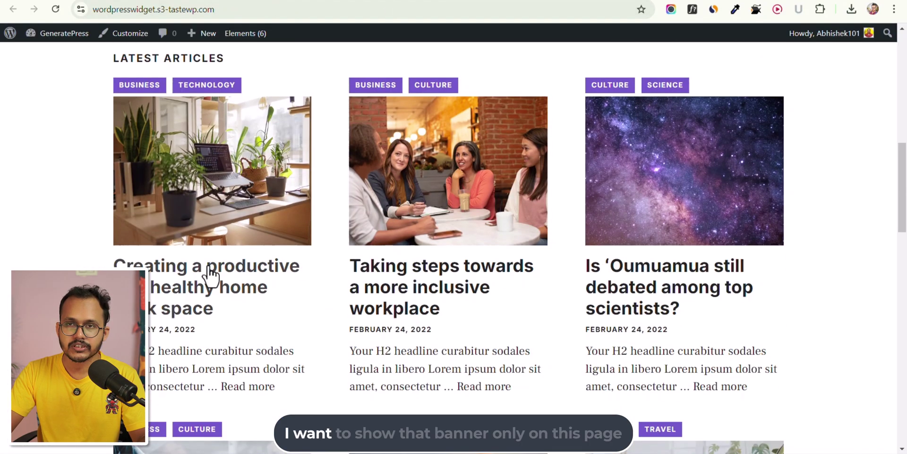
pyautogui.click(210, 275)
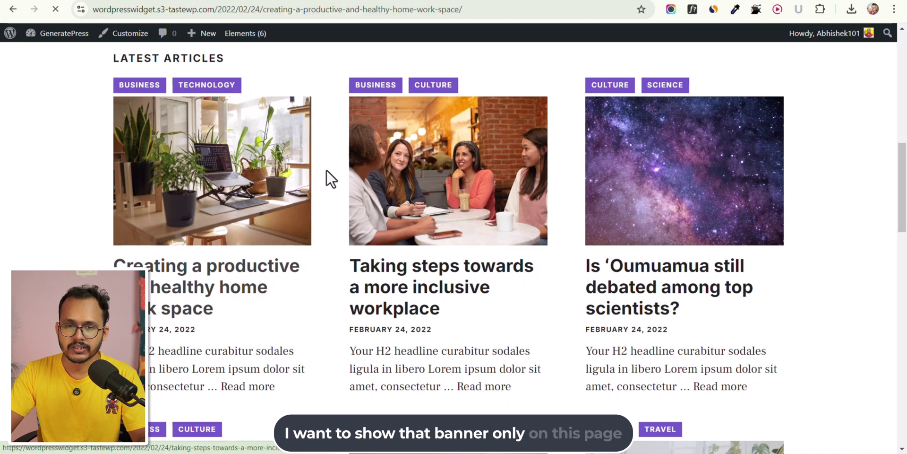
pyautogui.moveTo(263, 9); pyautogui.dragTo(492, 13)
pyautogui.hotkey('ctrl', 'c')
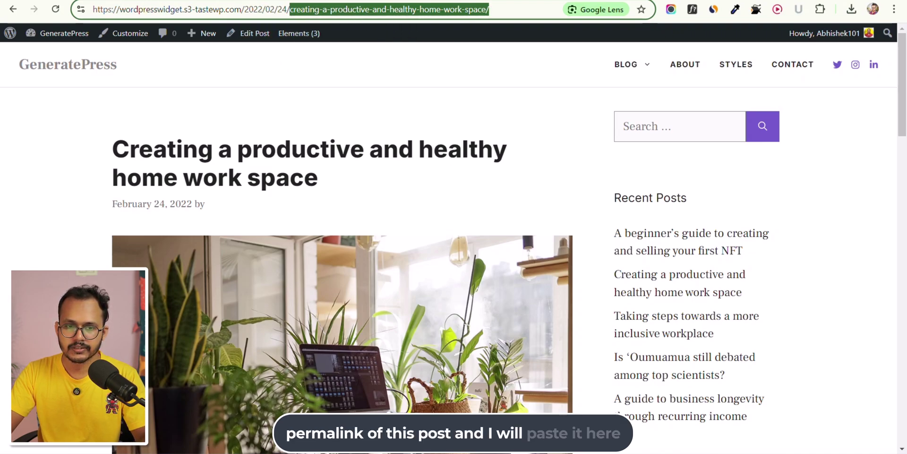
pyautogui.hotkey('ctrl', 'Tab')
pyautogui.click(822, 367)
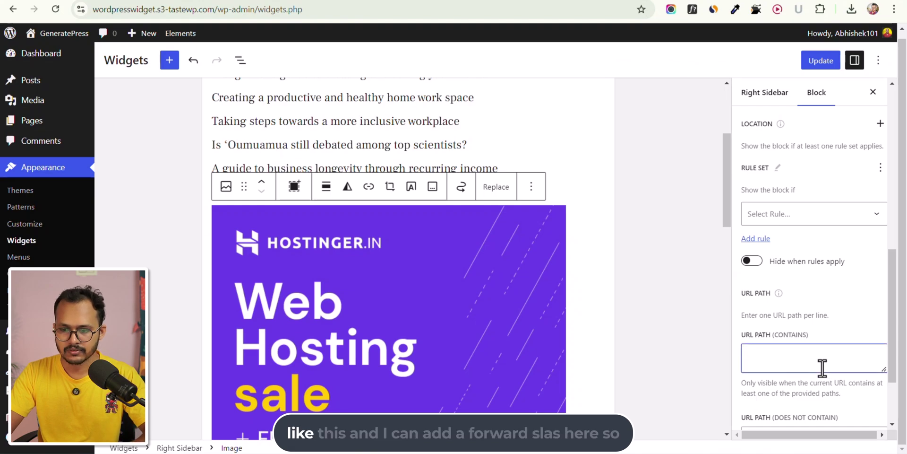
# Set URL Path Contains to /creating-a-productive-and-healthy-home-work-space/ and update the widgets.
pyautogui.hotkey('ctrl', 'v')
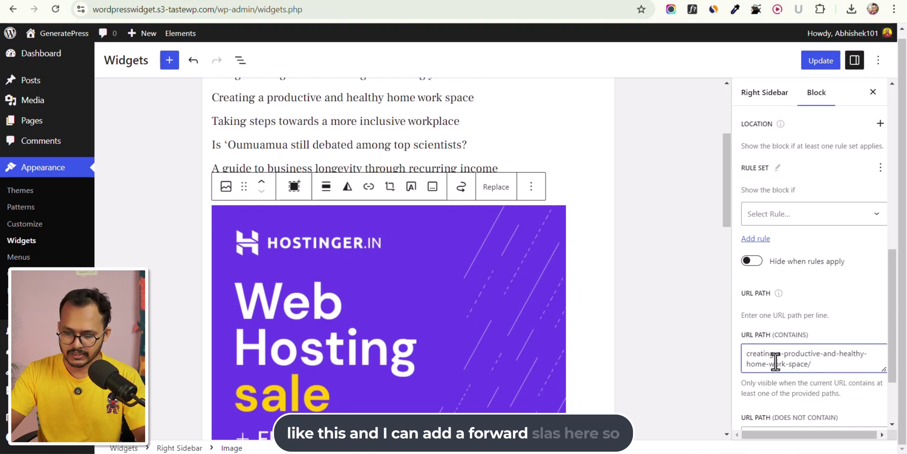
pyautogui.write('/')
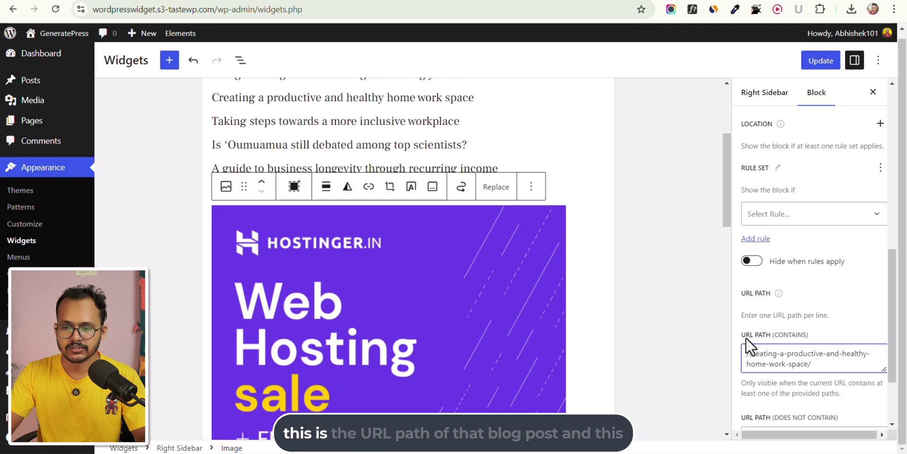
pyautogui.moveTo(748, 354); pyautogui.dragTo(824, 366)
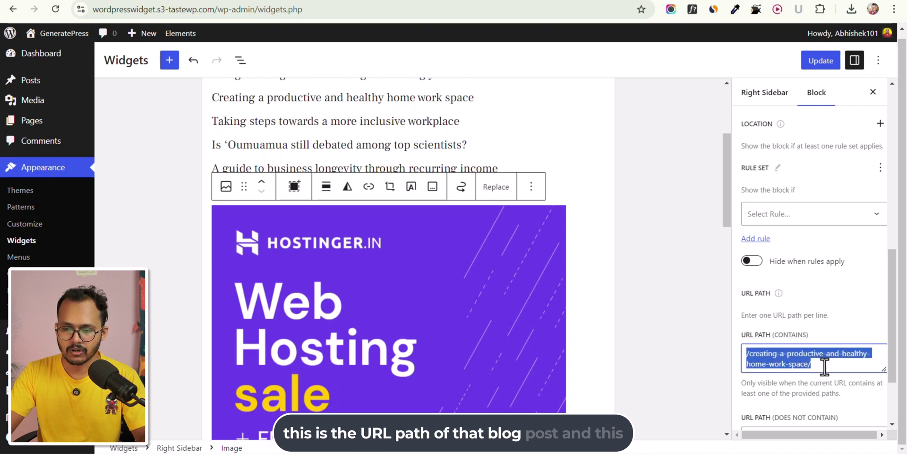
pyautogui.click(824, 367)
pyautogui.scroll(-1, 844, 350)
pyautogui.scroll(-2, 843, 350)
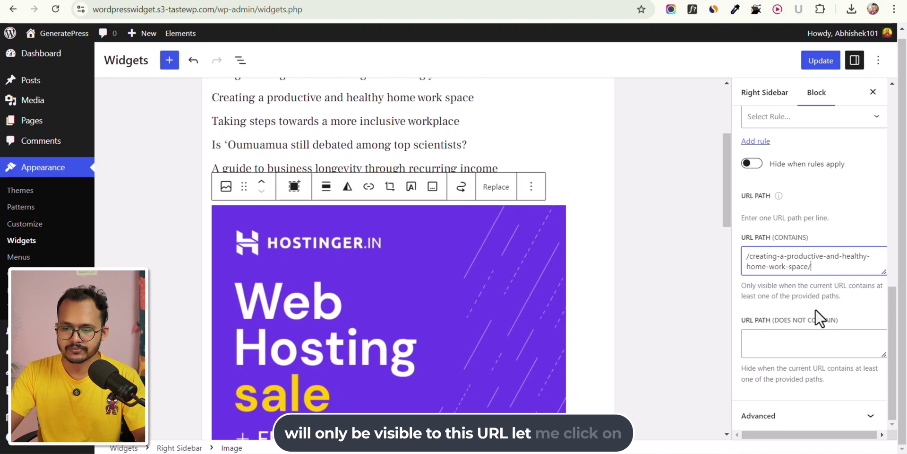
pyautogui.click(826, 60)
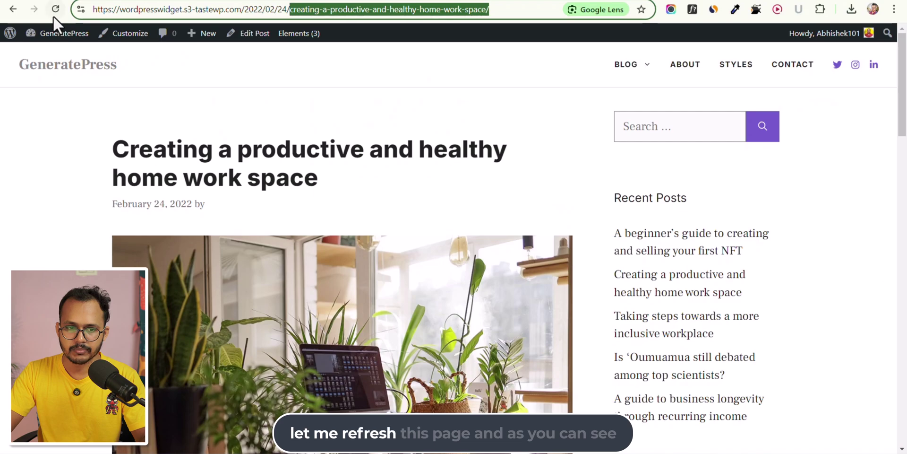
# Reload the home work space post, then open the business longevity post to check for the banner.
pyautogui.click(55, 9)
pyautogui.scroll(-8, 554, 267)
pyautogui.scroll(2, 633, 226)
pyautogui.scroll(6, 329, 223)
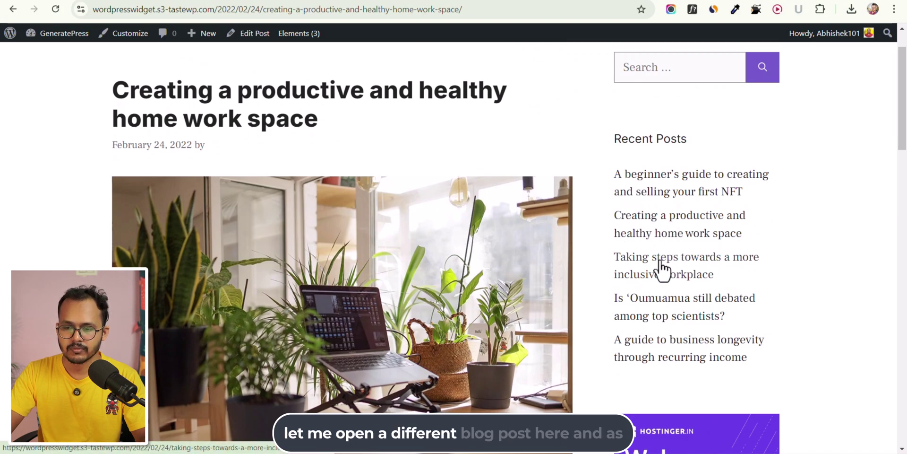
pyautogui.scroll(-6, 636, 269)
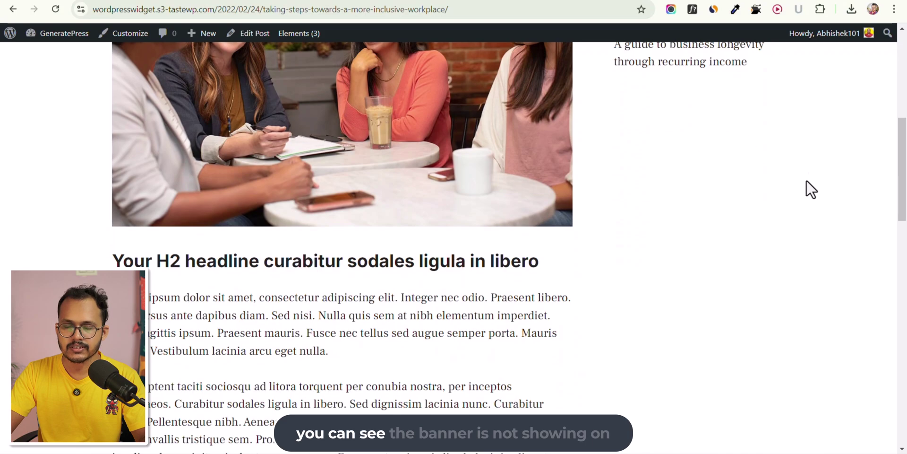
pyautogui.scroll(6, 430, 204)
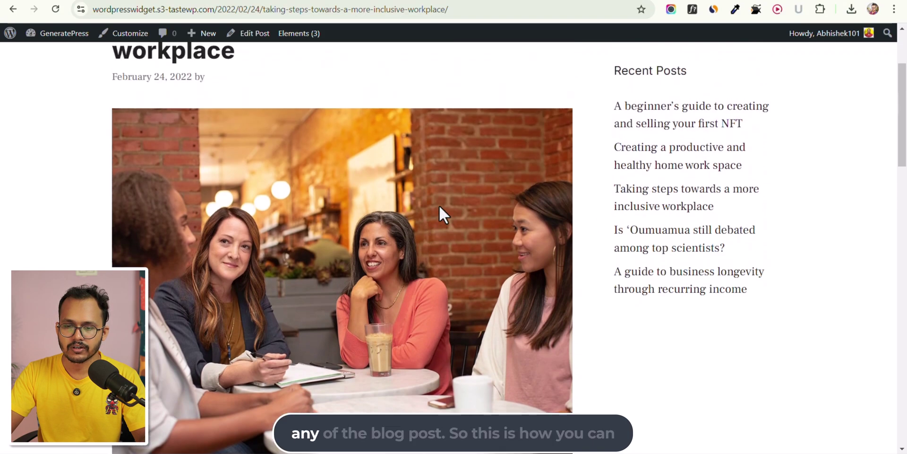
pyautogui.click(658, 348)
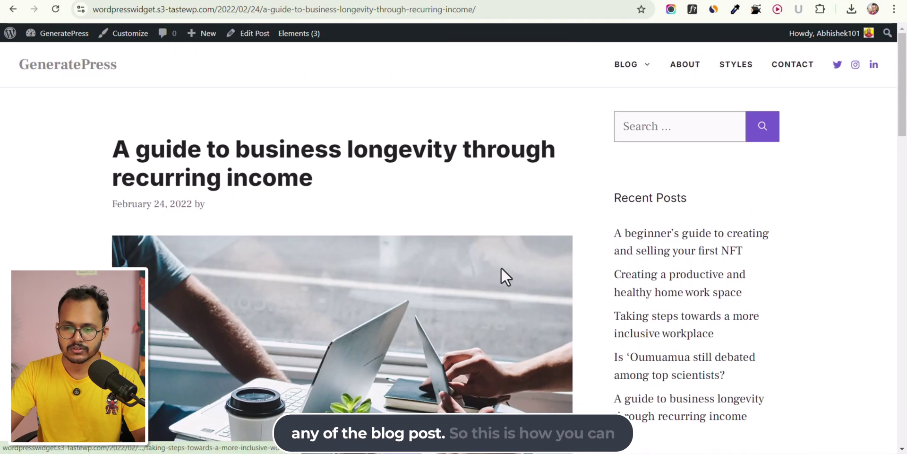
pyautogui.scroll(-5, 503, 270)
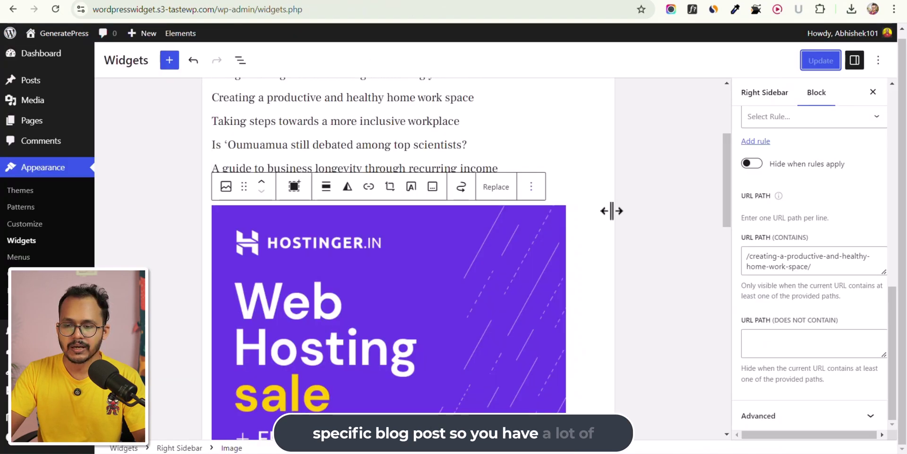
# Turn off Location and URL Path, enable User Role and review its options.
pyautogui.scroll(1, 844, 232)
pyautogui.scroll(5, 843, 232)
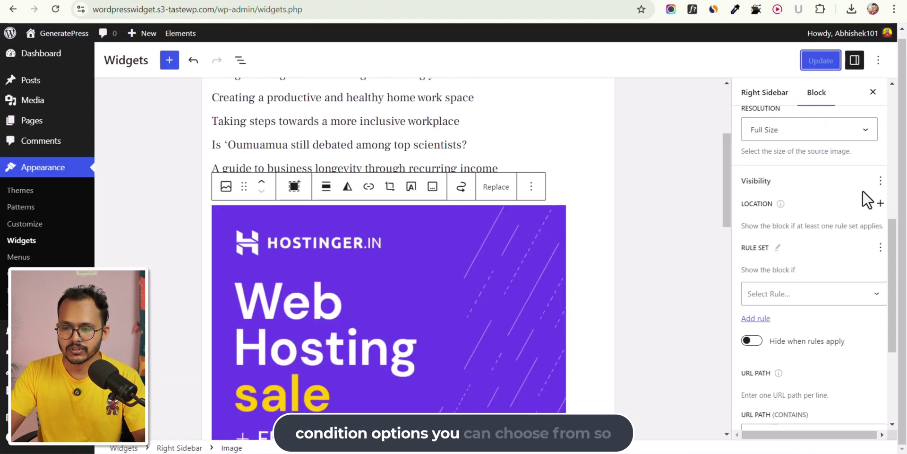
pyautogui.click(880, 180)
pyautogui.click(644, 289)
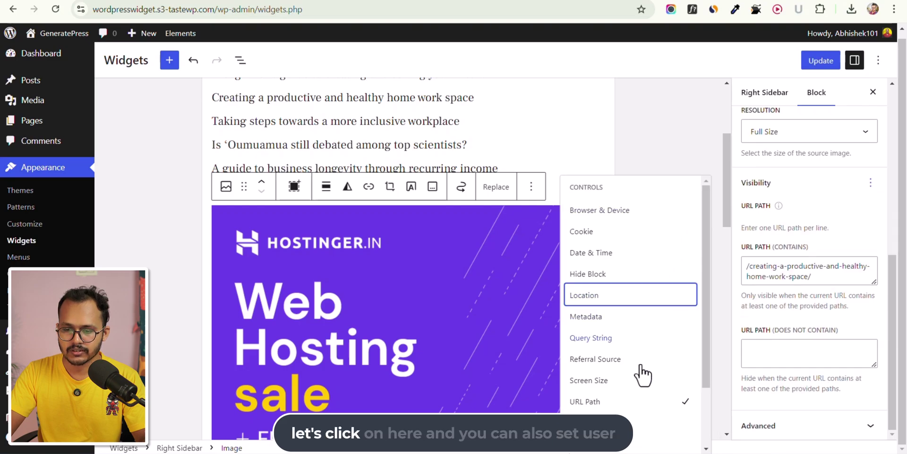
pyautogui.click(617, 401)
pyautogui.click(598, 294)
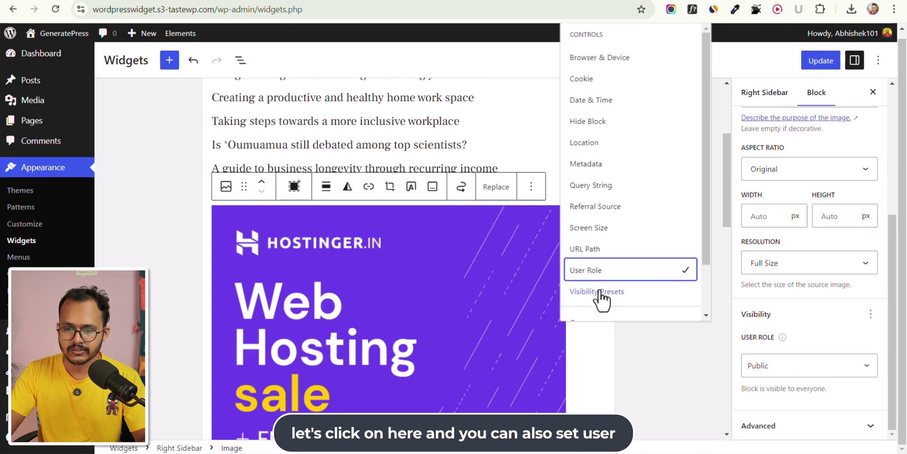
pyautogui.click(780, 364)
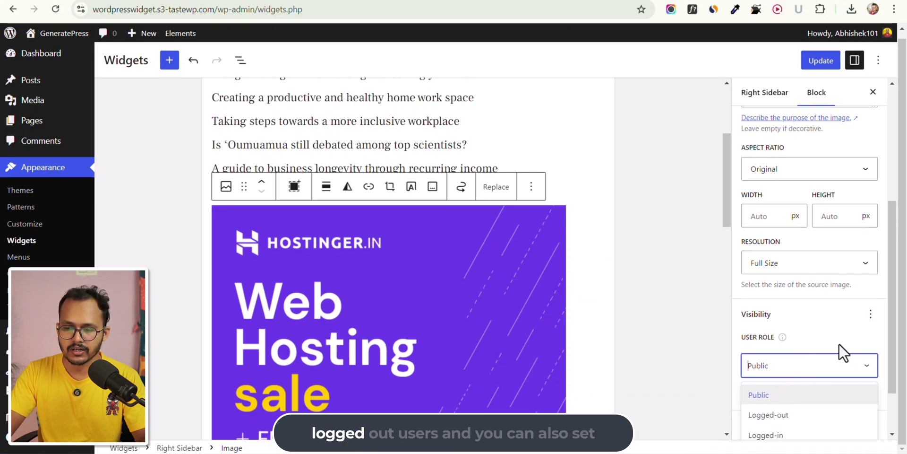
# Add the Screen Size visibility control to the banner.
pyautogui.click(870, 315)
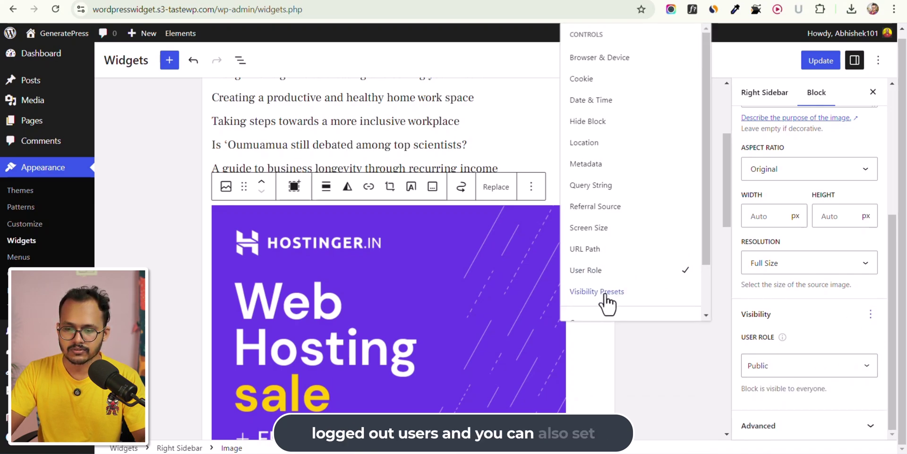
pyautogui.scroll(-2, 606, 298)
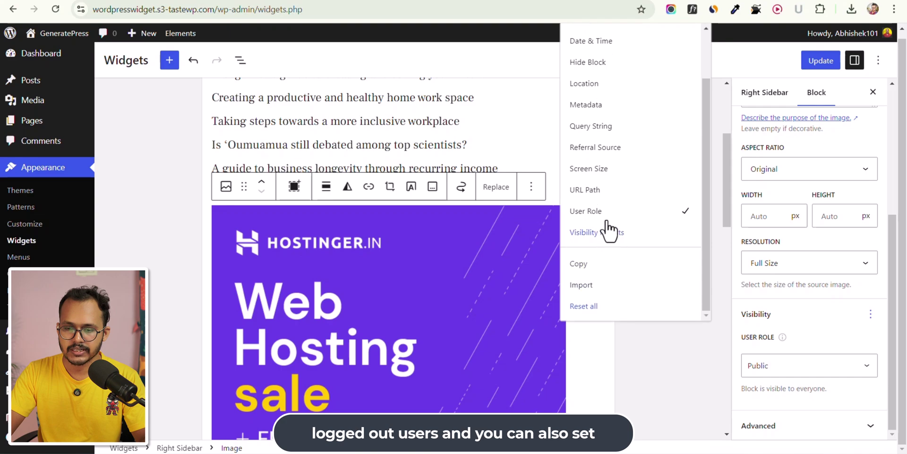
pyautogui.click(603, 170)
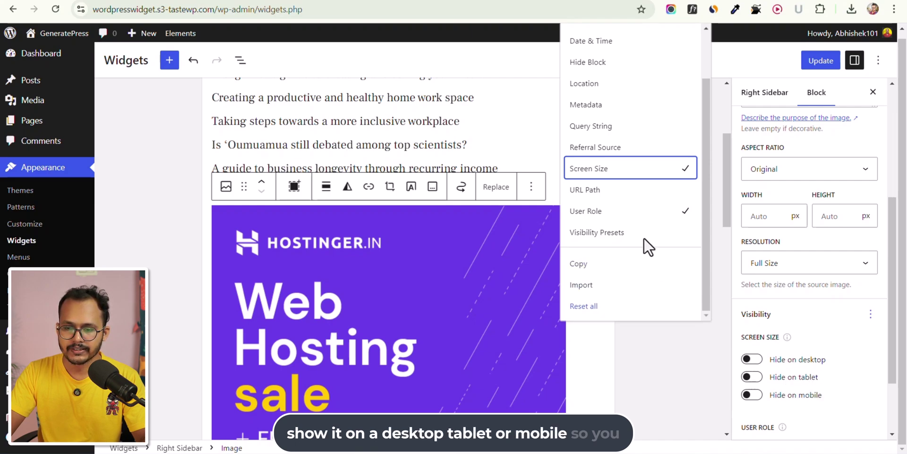
pyautogui.scroll(2, 624, 236)
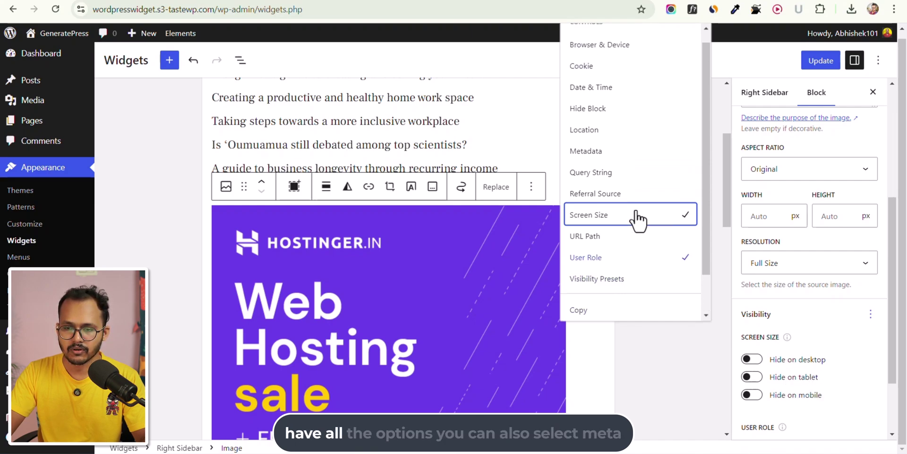
# Add the Metadata visibility control to the sidebar banner and set its type to Post Metadata.
pyautogui.click(607, 164)
pyautogui.scroll(-4, 809, 364)
pyautogui.scroll(-3, 813, 322)
pyautogui.click(826, 154)
pyautogui.click(823, 157)
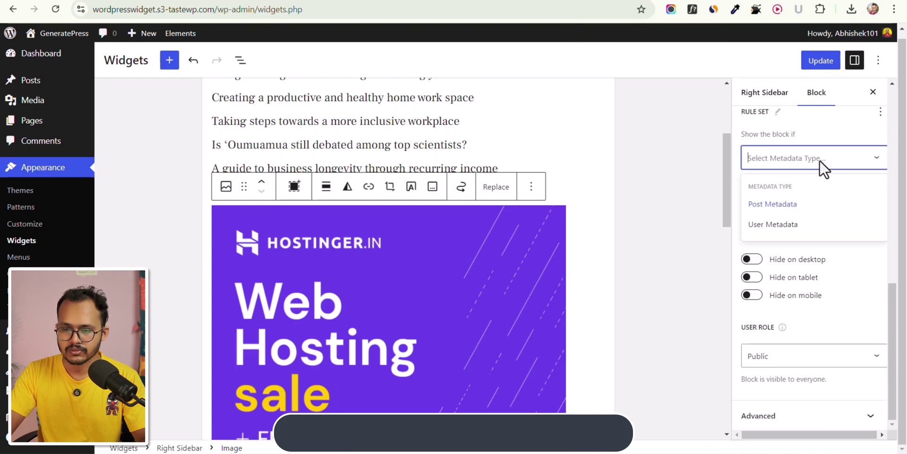
pyautogui.click(777, 208)
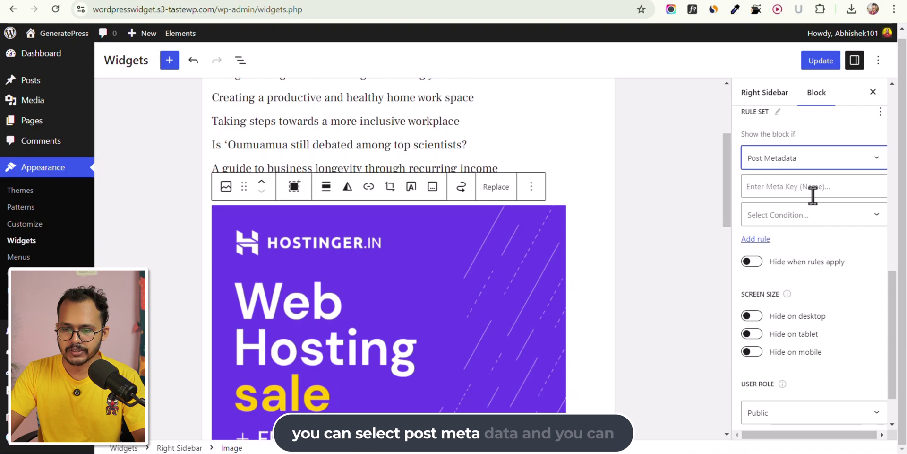
# Review the Select Condition options, leaving the meta key and condition empty.
pyautogui.click(814, 189)
pyautogui.click(801, 221)
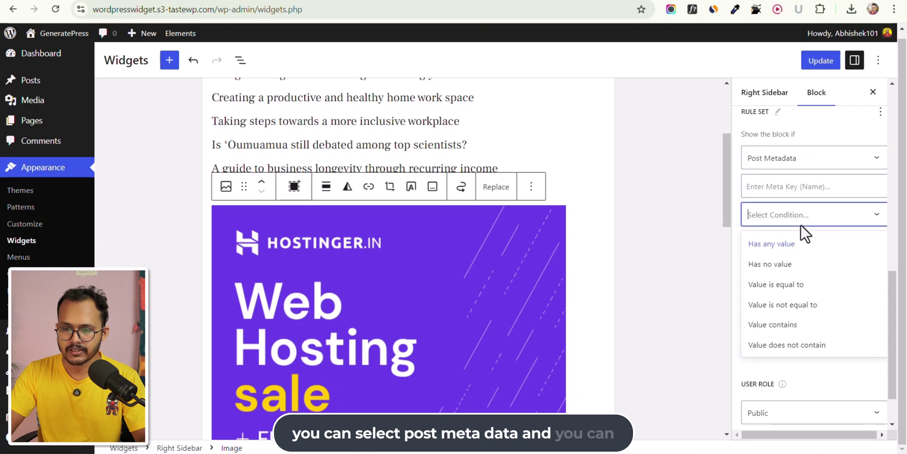
pyautogui.click(785, 194)
pyautogui.scroll(4, 649, 239)
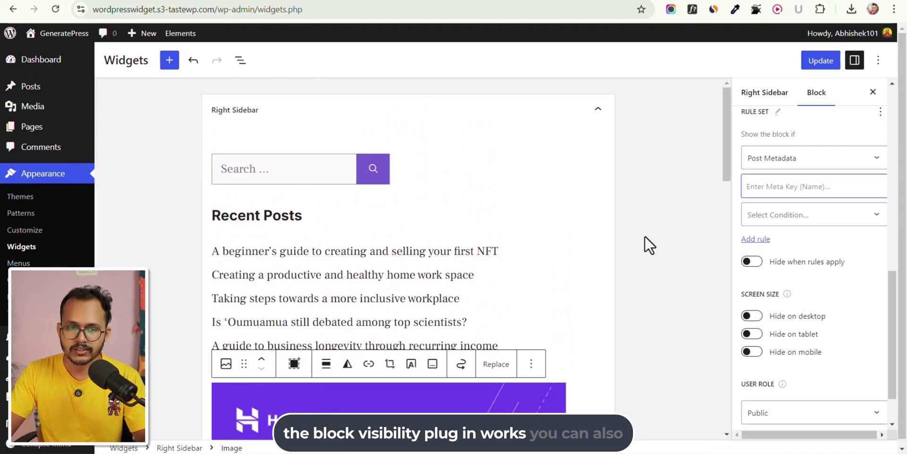
# Leave the Widgets editor and open the post 'How To Show Or Hide Widgets On Specific WordPress Pages' for editing.
pyautogui.click(31, 94)
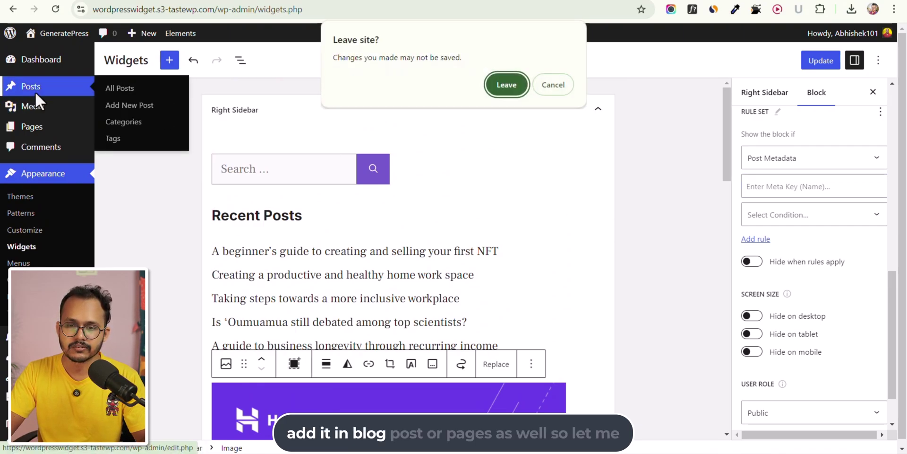
pyautogui.click(523, 86)
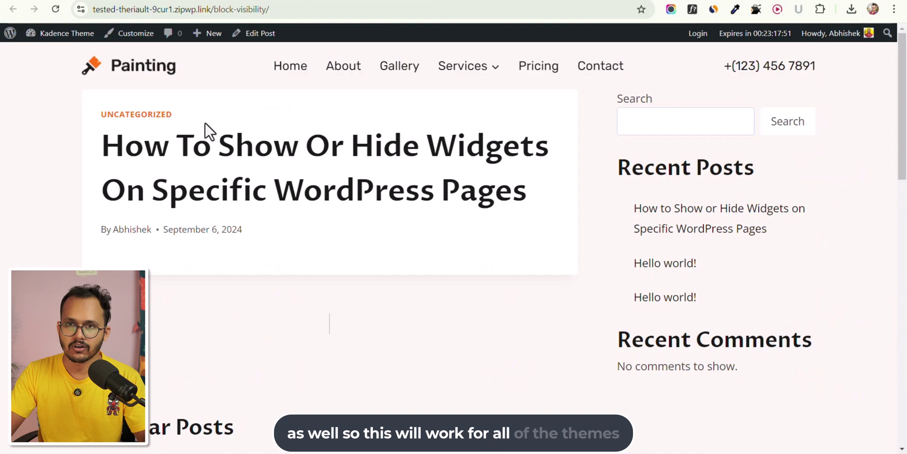
pyautogui.click(255, 37)
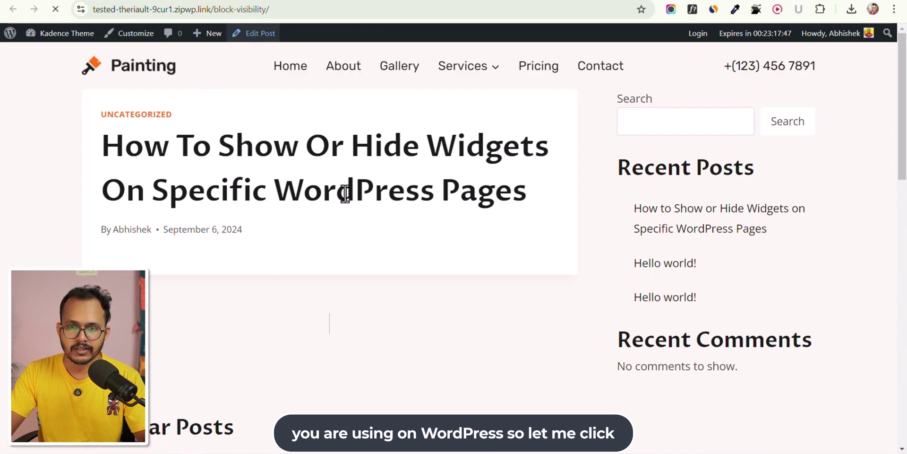
pyautogui.click(203, 238)
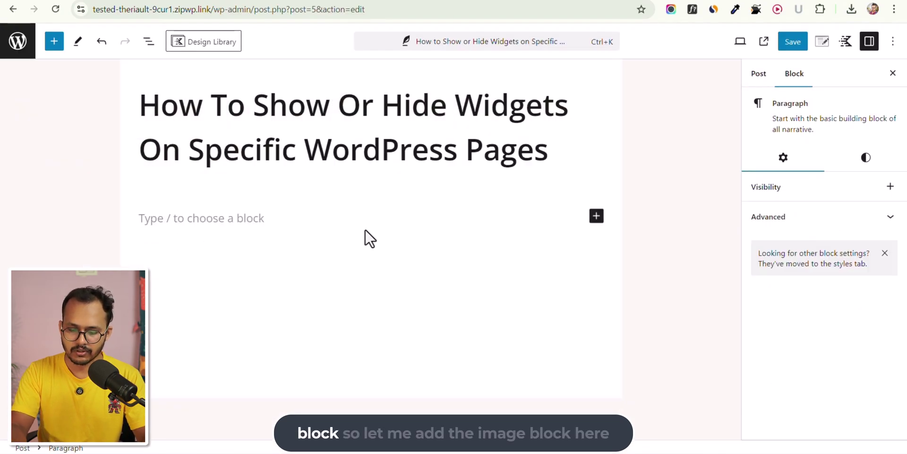
# Insert an Image block with the hard-hat photo from the Media Library, using /image.
pyautogui.write('/ima')
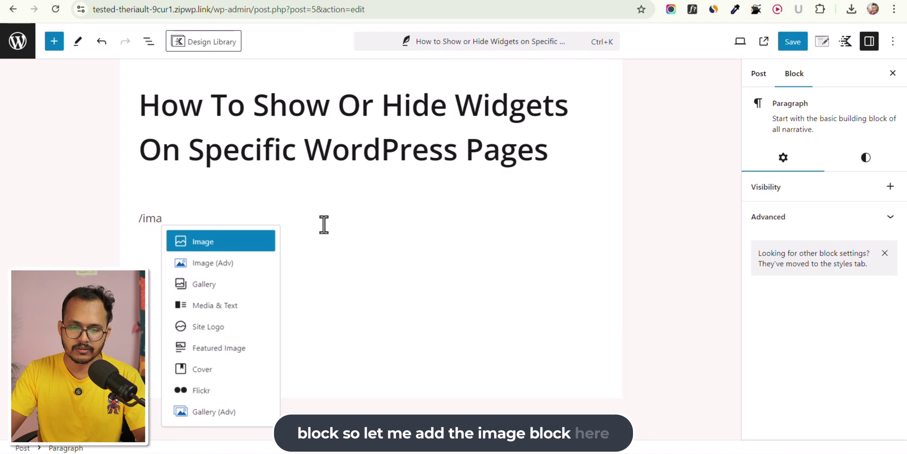
pyautogui.click(230, 243)
pyautogui.click(226, 279)
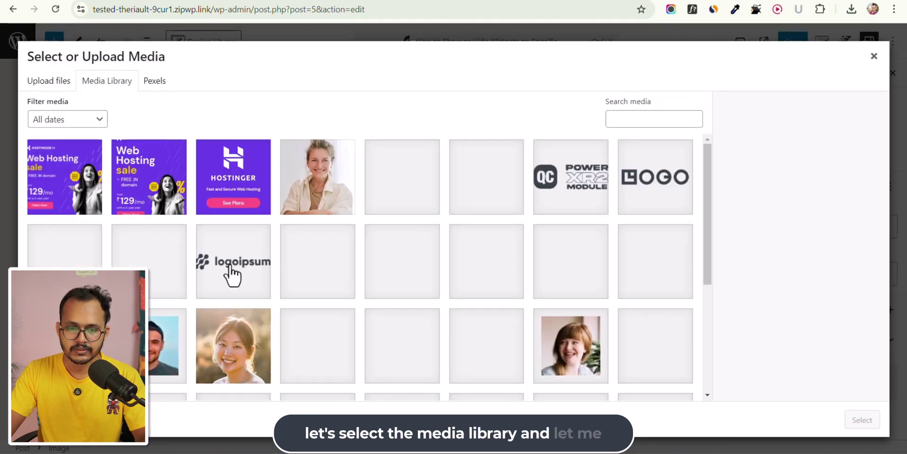
pyautogui.click(388, 194)
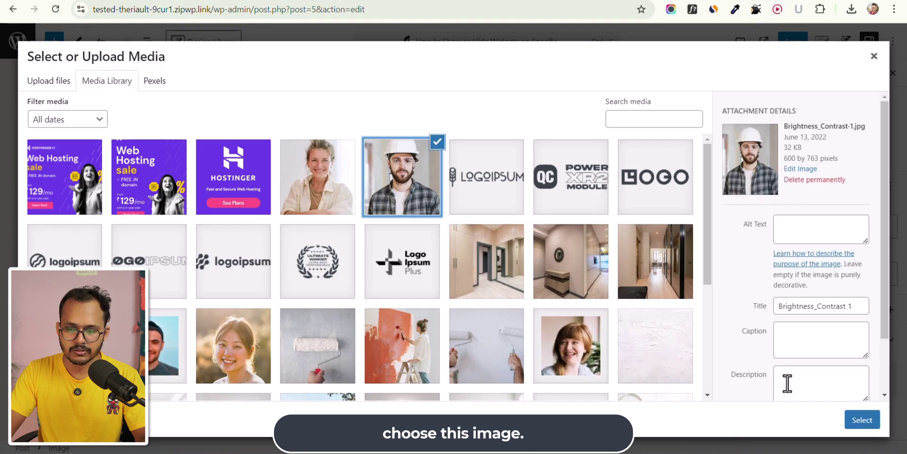
pyautogui.click(863, 420)
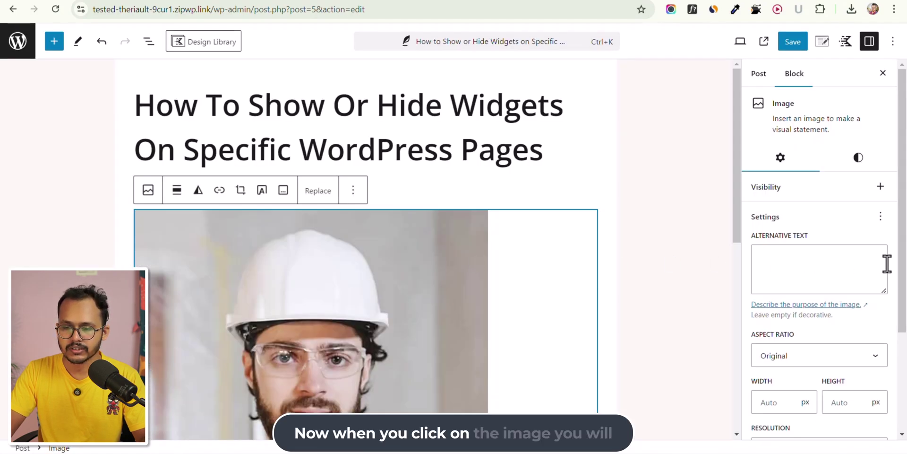
# Enable Hide Block to hide the image from everyone, save, and view the live post.
pyautogui.click(879, 189)
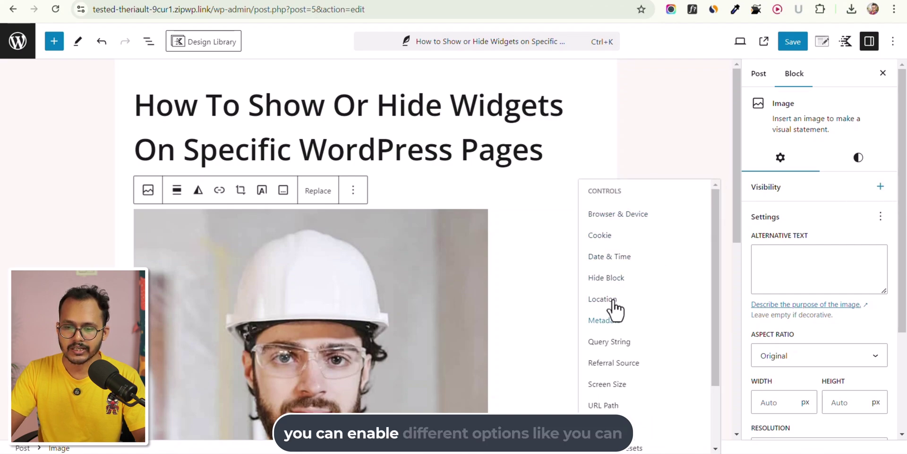
pyautogui.click(614, 279)
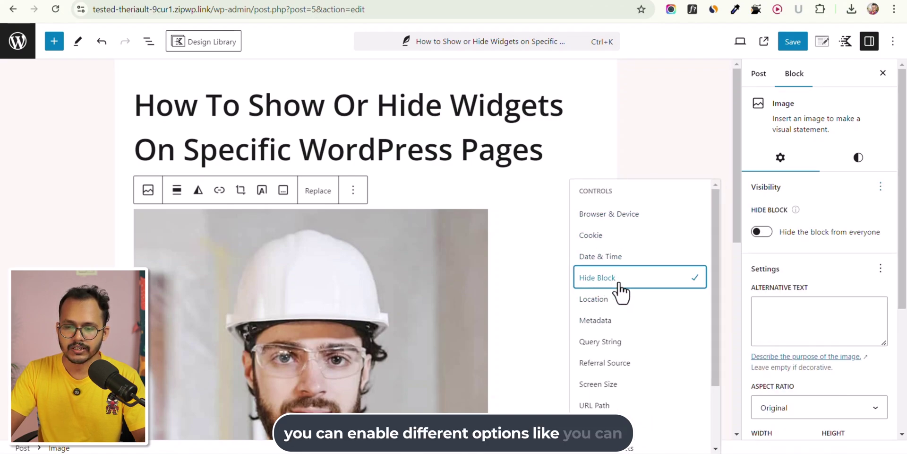
pyautogui.click(763, 231)
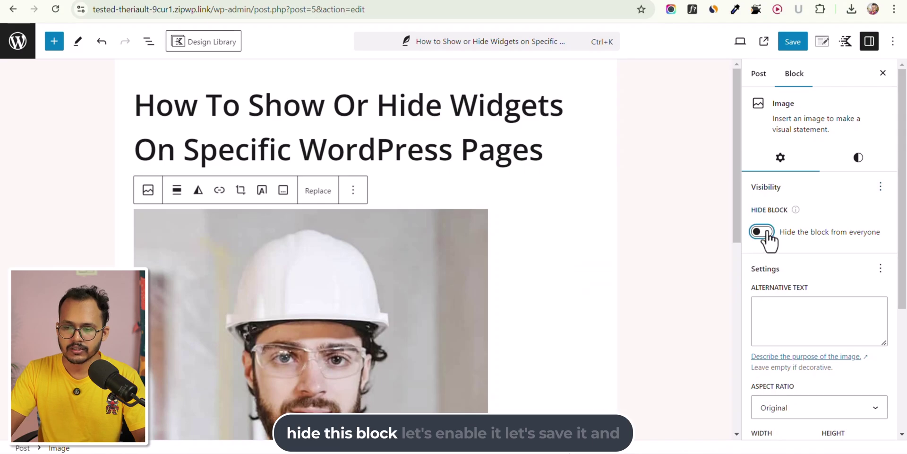
pyautogui.click(789, 44)
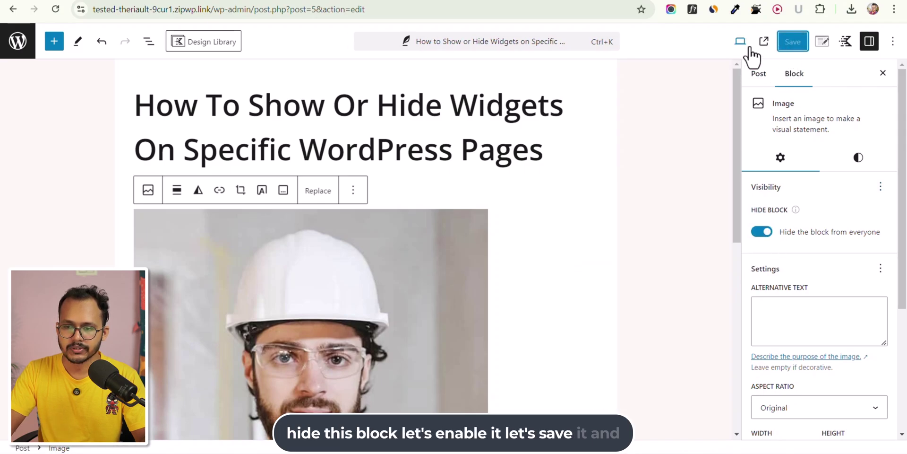
pyautogui.click(764, 41)
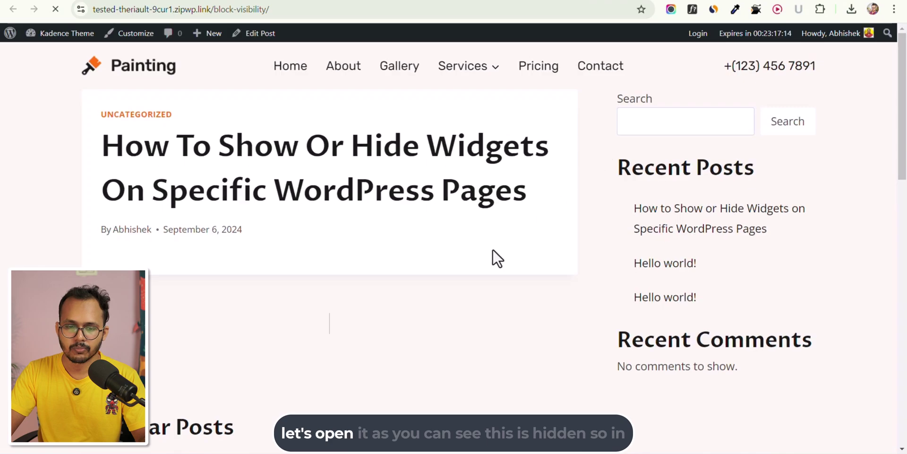
pyautogui.hotkey('ctrl', 'w')
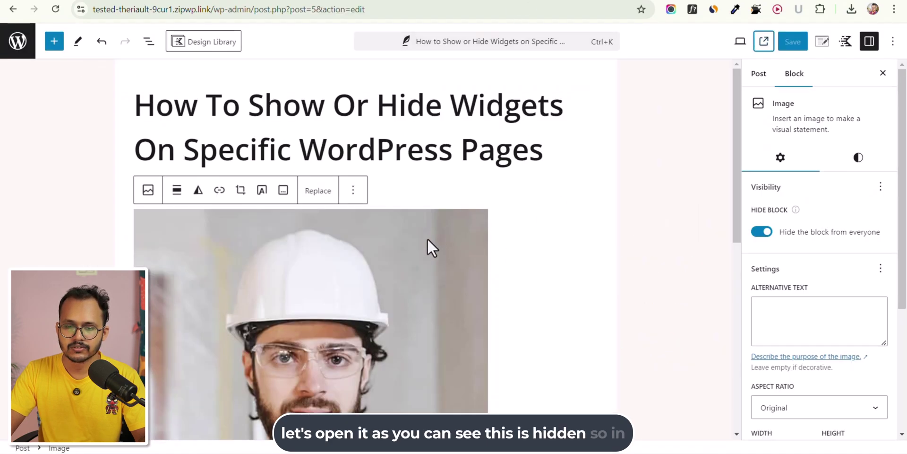
# Turn off Hide Block so the hard-hat image is visible again.
pyautogui.click(762, 231)
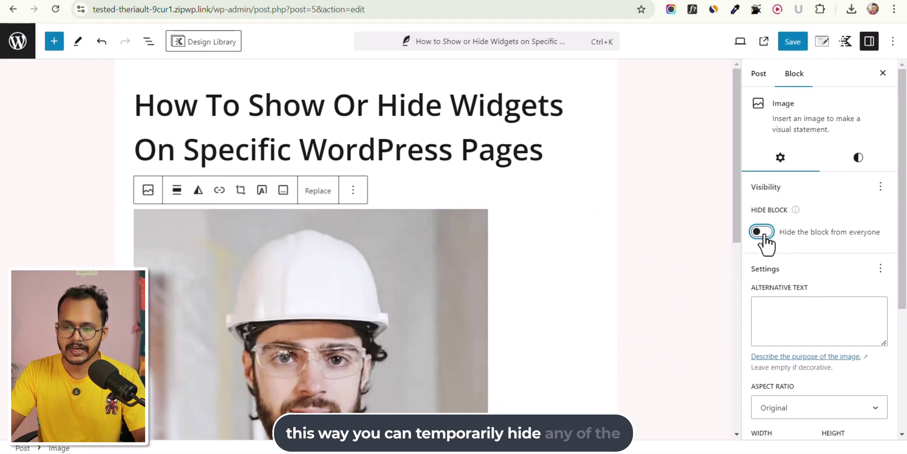
pyautogui.click(354, 191)
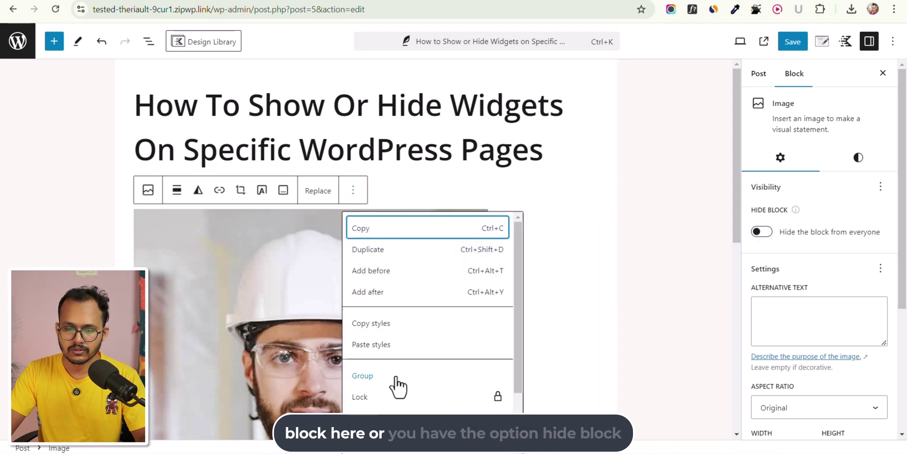
pyautogui.scroll(-3, 401, 392)
pyautogui.click(416, 397)
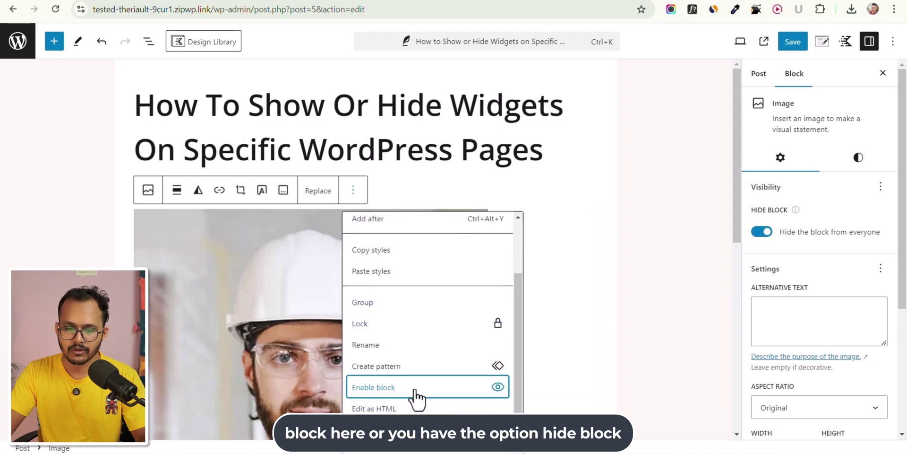
pyautogui.click(428, 387)
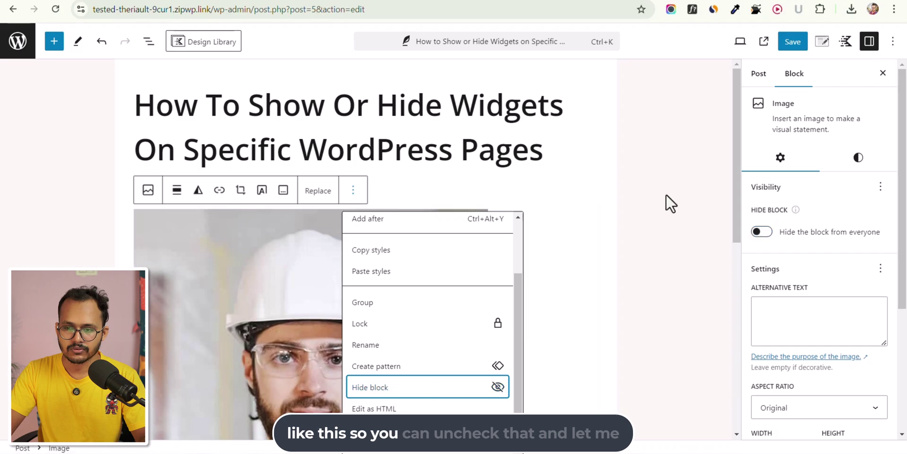
# Save the post, reload the live page to confirm the image shows, then return to the editor.
pyautogui.click(787, 42)
pyautogui.hotkey('ctrl', 'Tab')
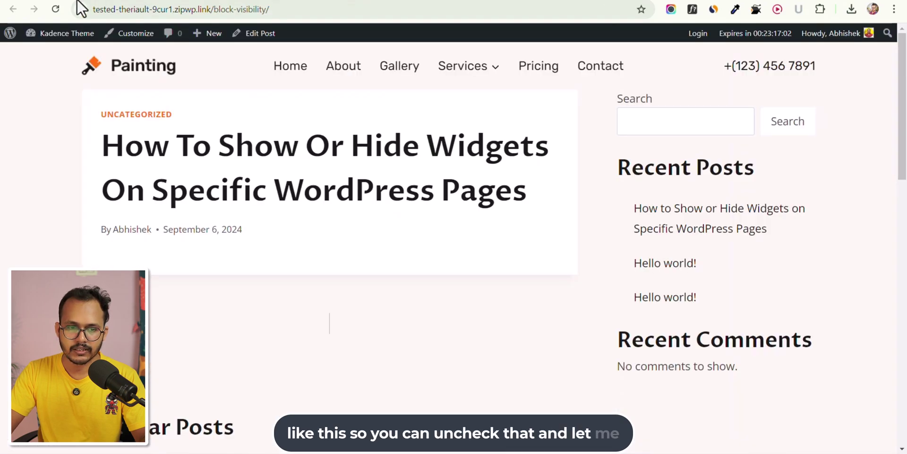
pyautogui.click(56, 9)
pyautogui.scroll(-3, 392, 345)
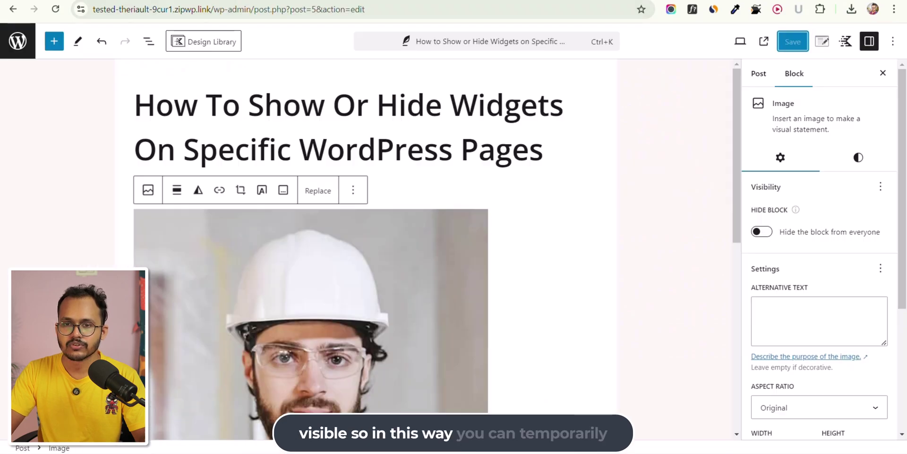
pyautogui.click(515, 1)
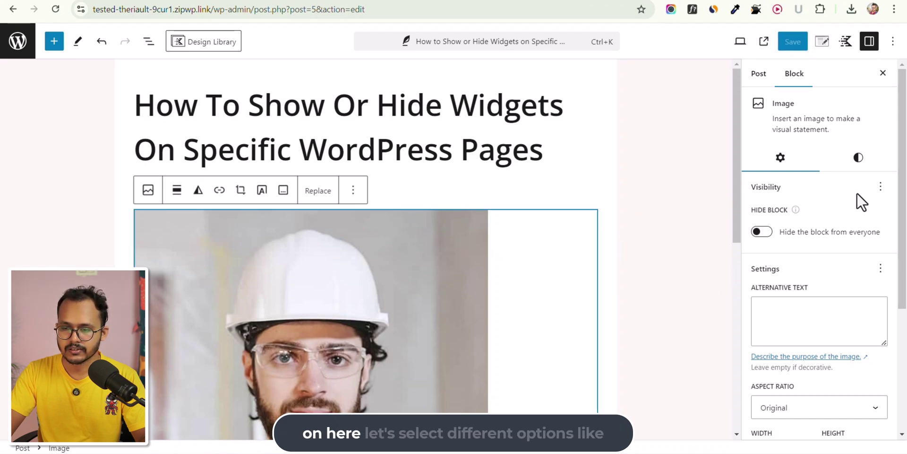
# Swap the image's Hide Block control for Referral Source and focus the Referral URL (Contains) box.
pyautogui.click(880, 186)
pyautogui.click(599, 279)
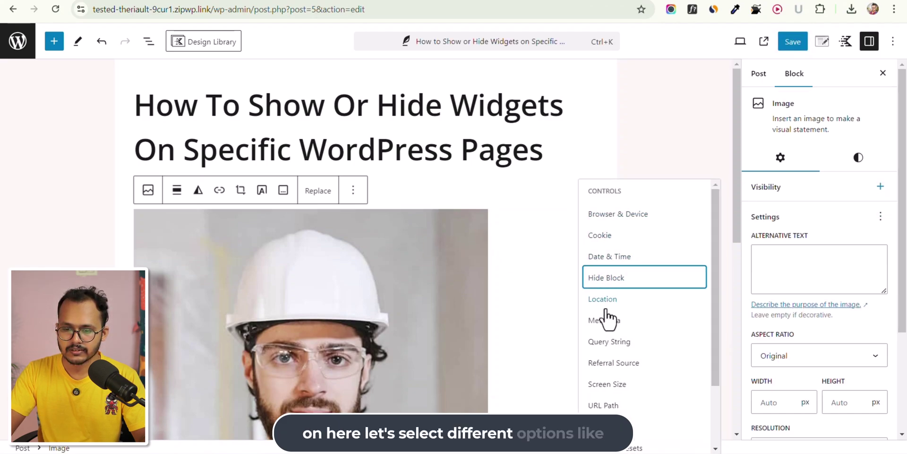
pyautogui.click(623, 303)
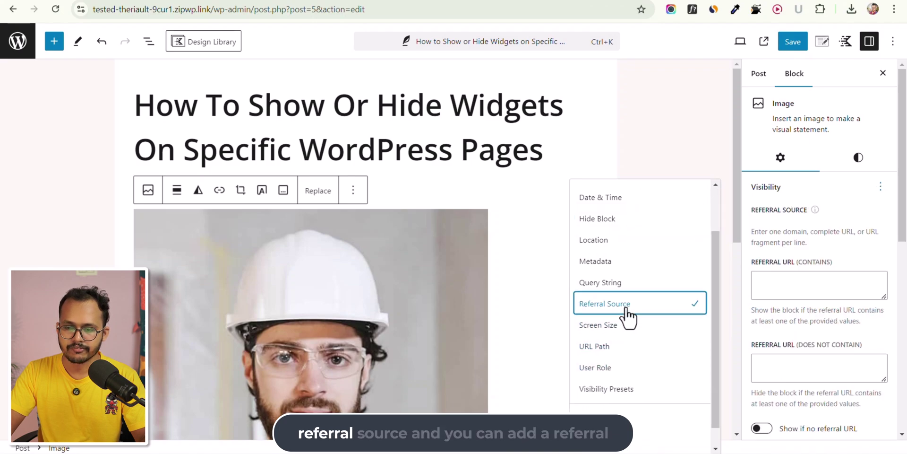
pyautogui.click(796, 285)
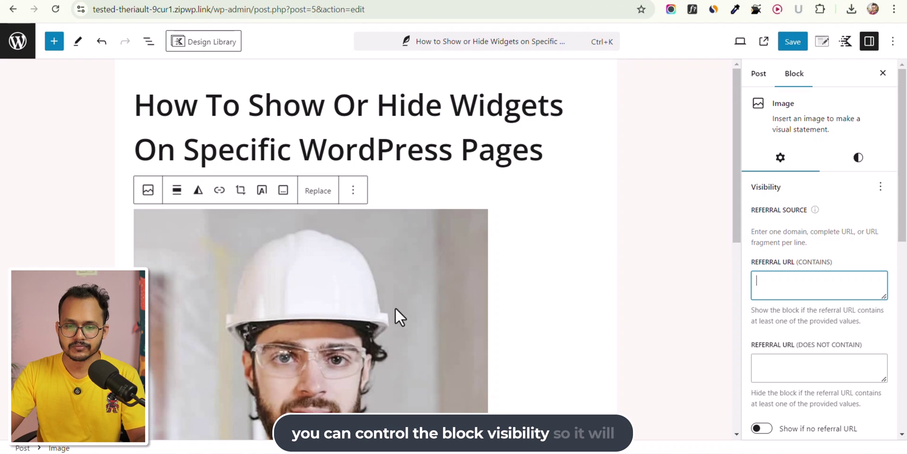
# Delete the hard-hat image block from the post.
pyautogui.click(352, 190)
pyautogui.scroll(-2, 413, 395)
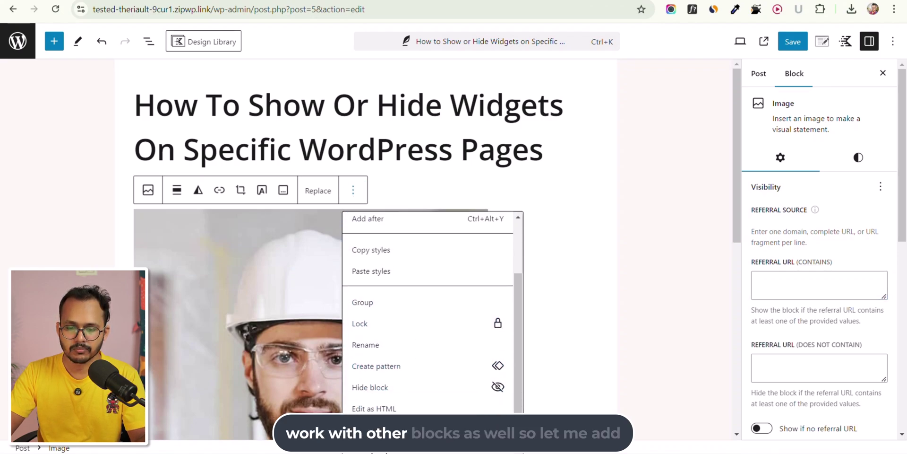
pyautogui.click(405, 395)
# Insert a Quote block from the full block library and type 'hf' into it.
pyautogui.click(597, 217)
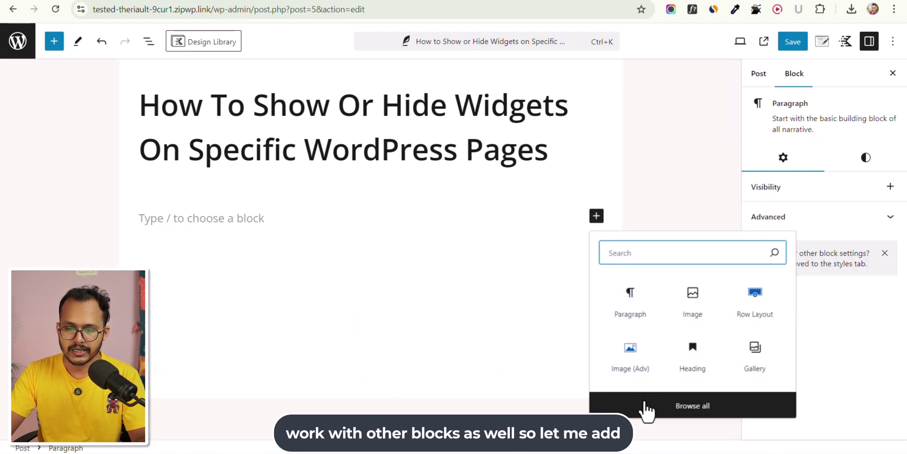
pyautogui.click(645, 407)
pyautogui.scroll(-5, 99, 265)
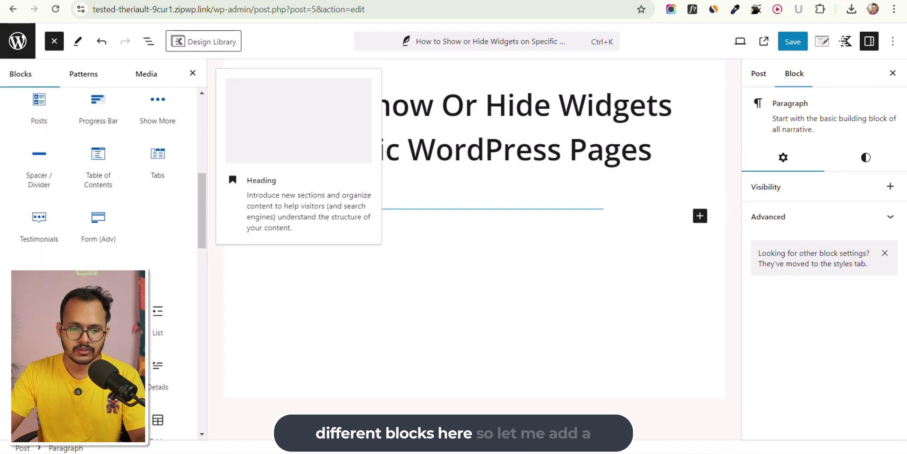
pyautogui.scroll(5, 99, 189)
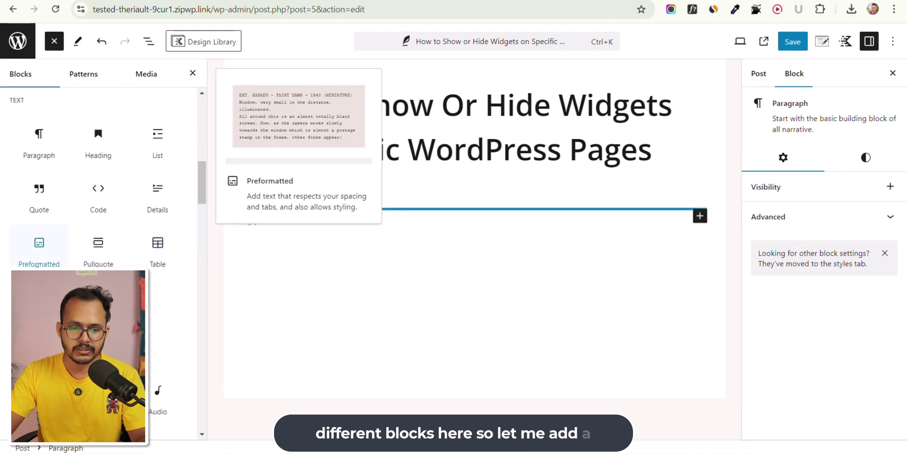
pyautogui.press('Return')
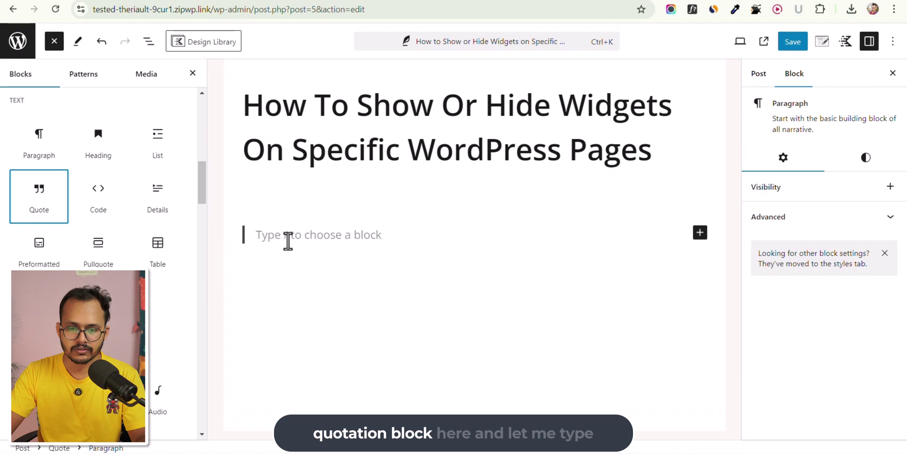
pyautogui.write('hfhshso')
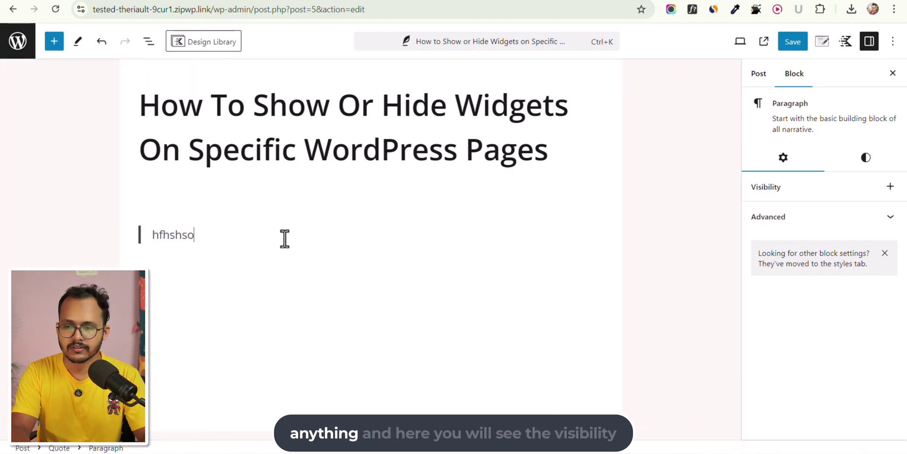
# Hide the quote's paragraph, then start a new empty block below the post title.
pyautogui.click(890, 187)
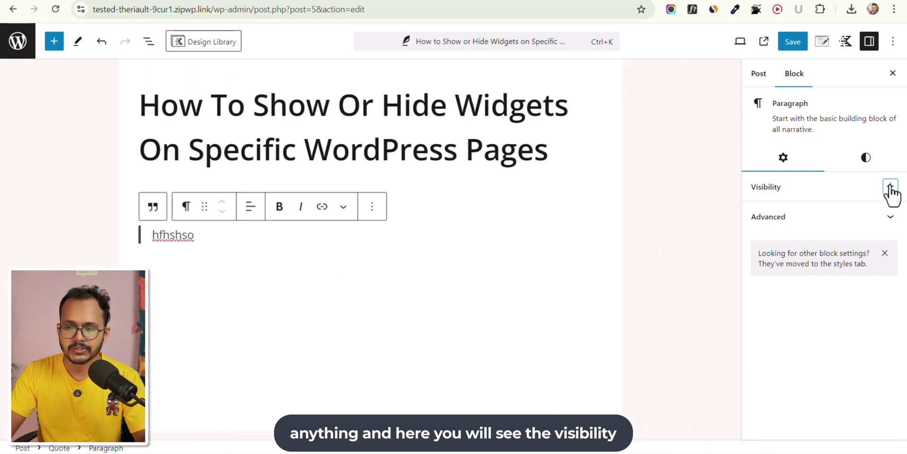
pyautogui.click(408, 194)
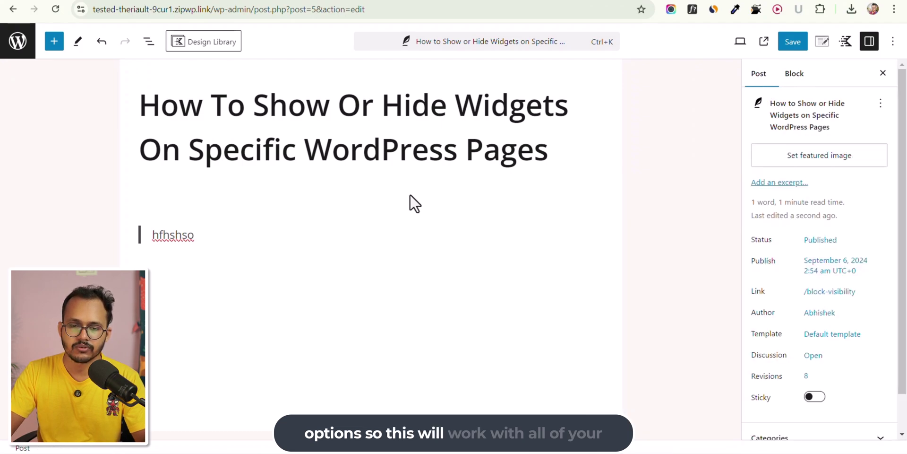
pyautogui.click(241, 228)
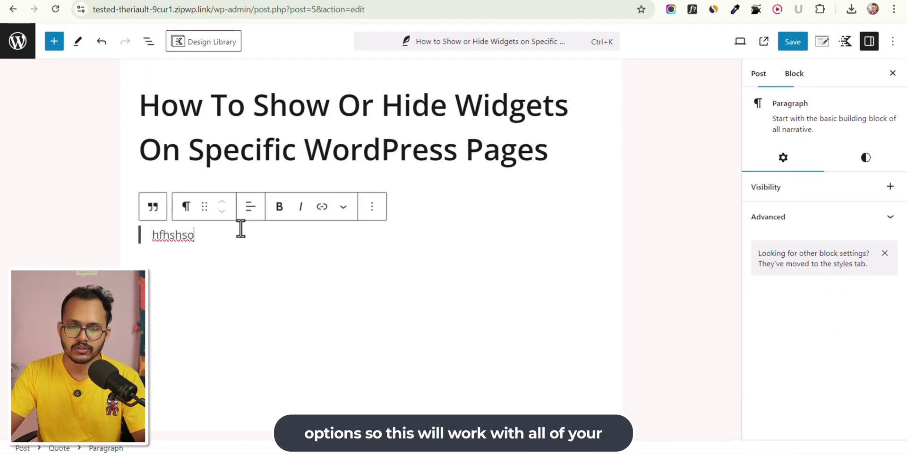
pyautogui.click(372, 213)
pyautogui.scroll(-3, 393, 283)
pyautogui.click(392, 385)
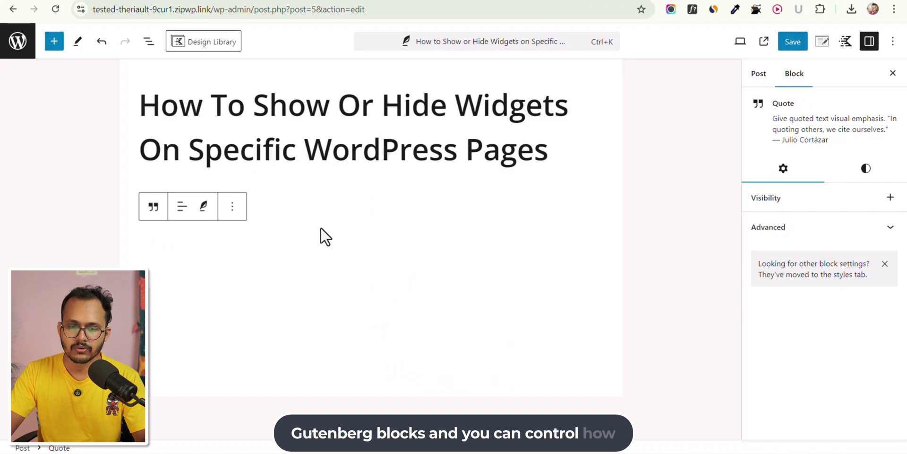
pyautogui.click(318, 218)
pyautogui.click(576, 159)
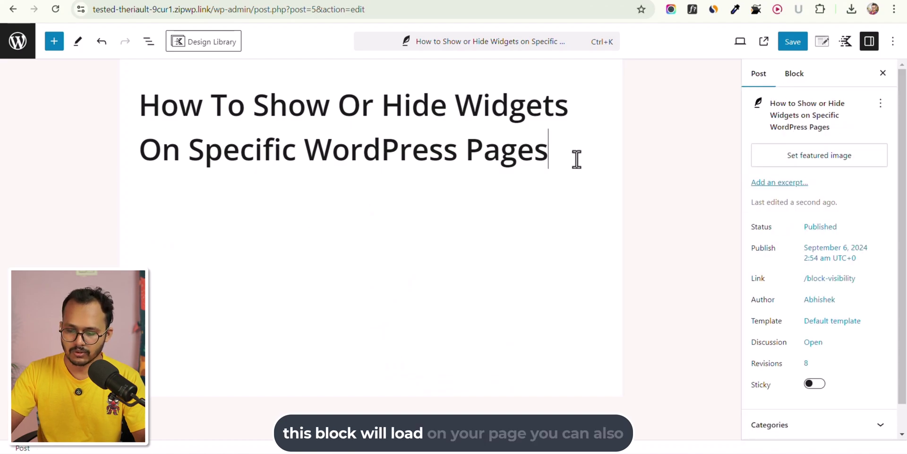
pyautogui.press('Return')
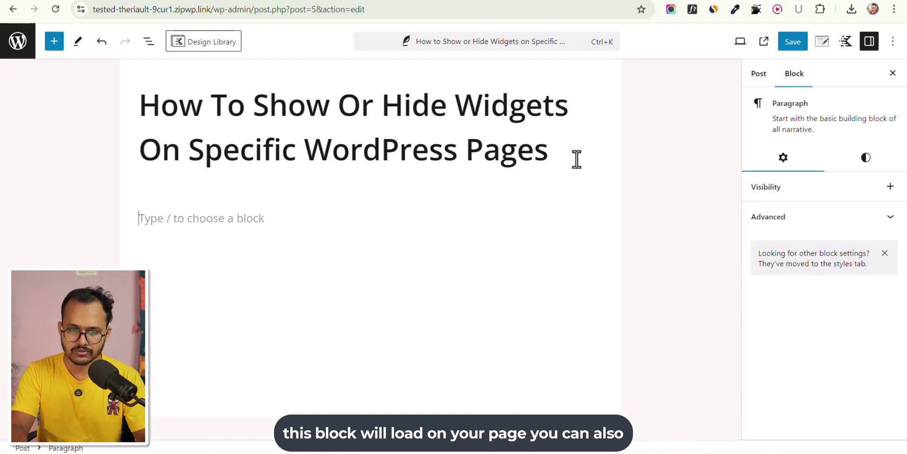
# Insert a single-column Kadence Row Layout via / and check its Advanced visibility controls.
pyautogui.write('/')
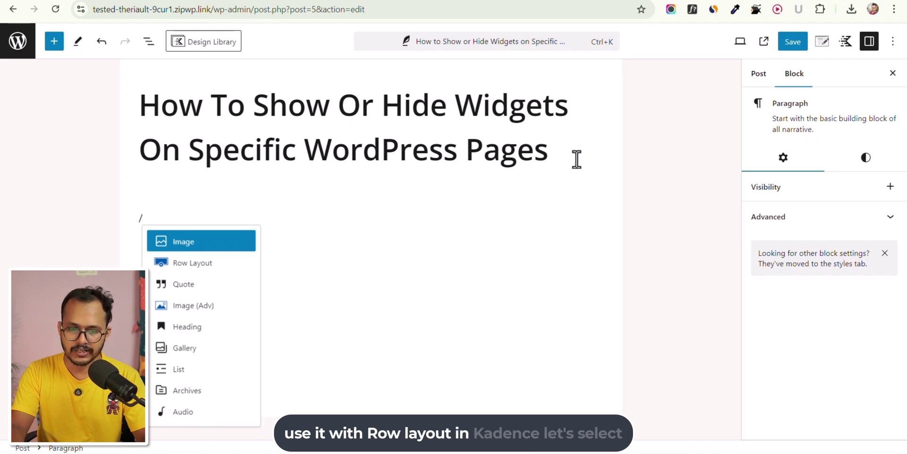
pyautogui.press('Down')
pyautogui.press('Return')
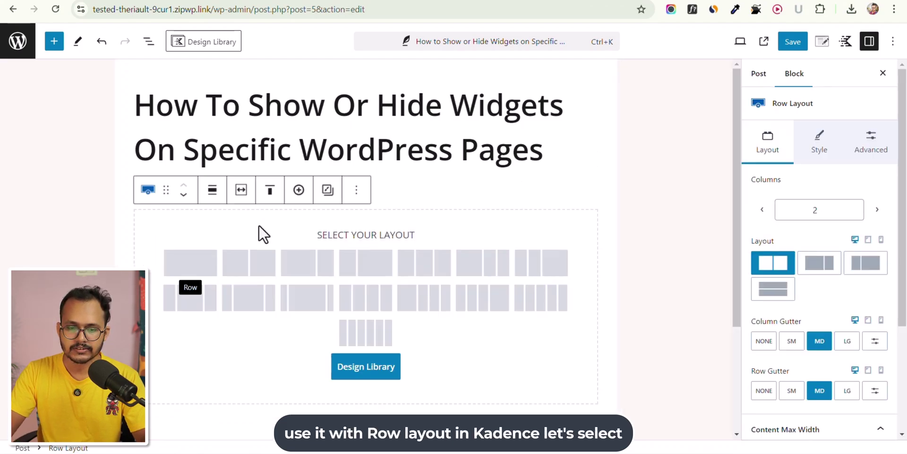
pyautogui.click(191, 270)
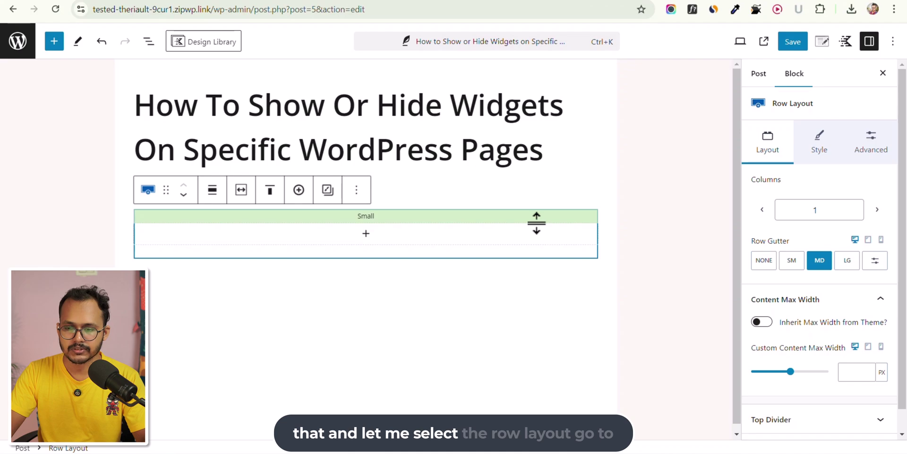
pyautogui.click(536, 225)
pyautogui.click(870, 149)
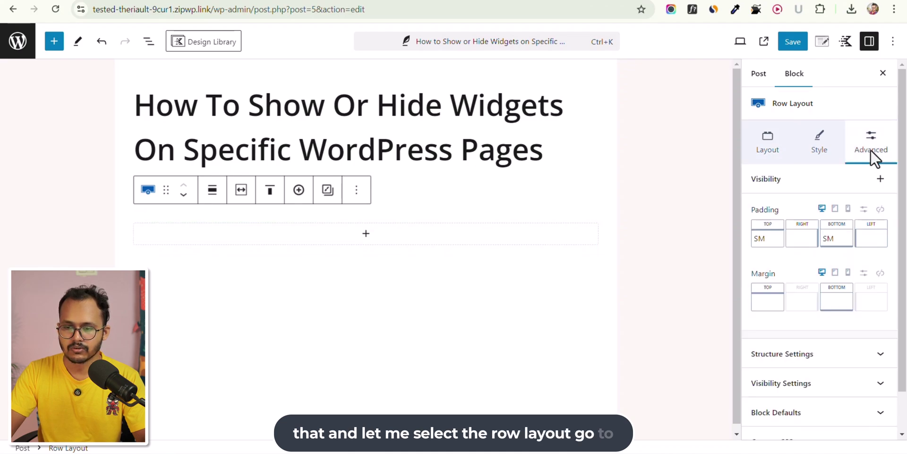
pyautogui.click(880, 178)
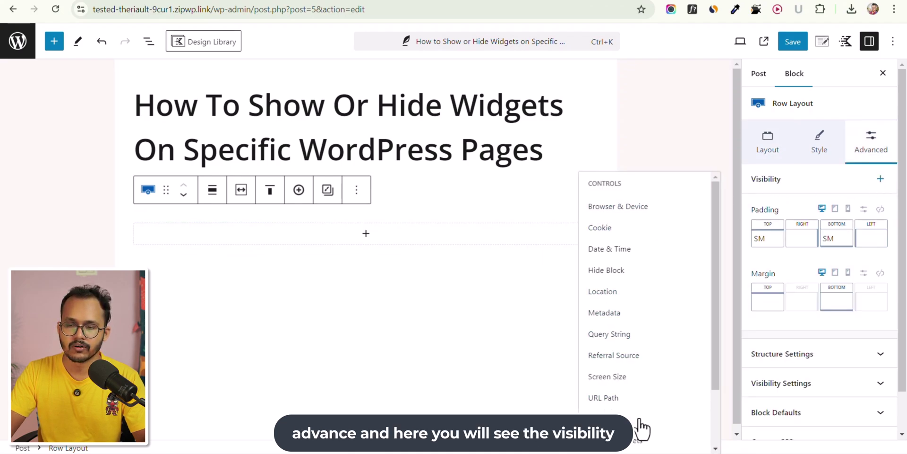
pyautogui.click(395, 202)
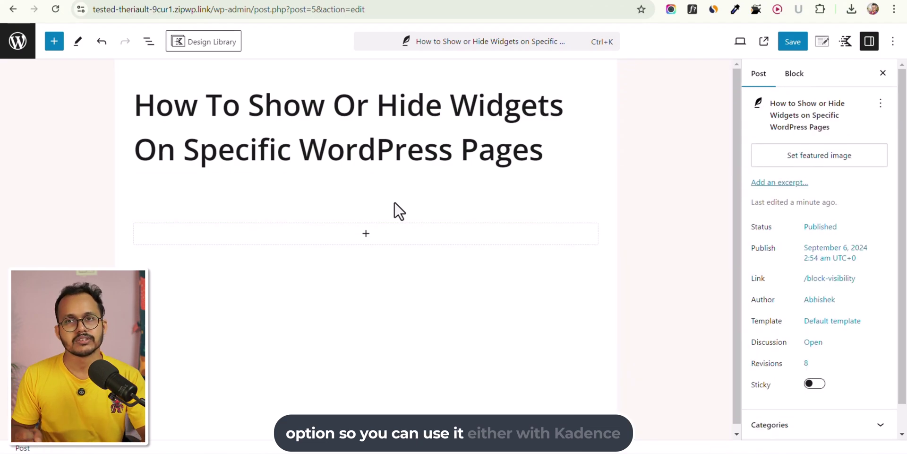